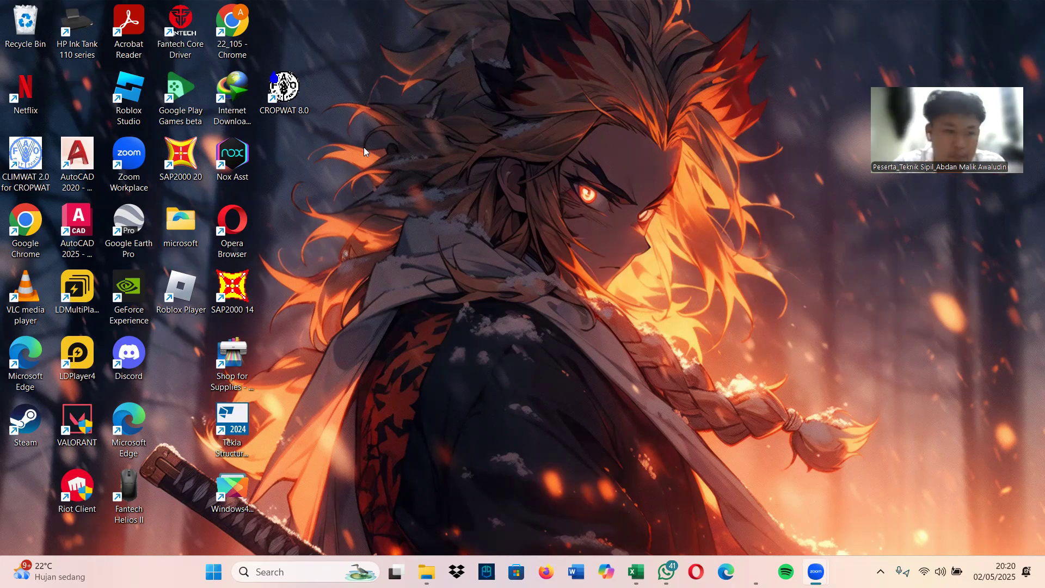
# Open CLIMWAT 2.0 and display all climate stations within Indonesia
pyautogui.doubleClick(20, 159)
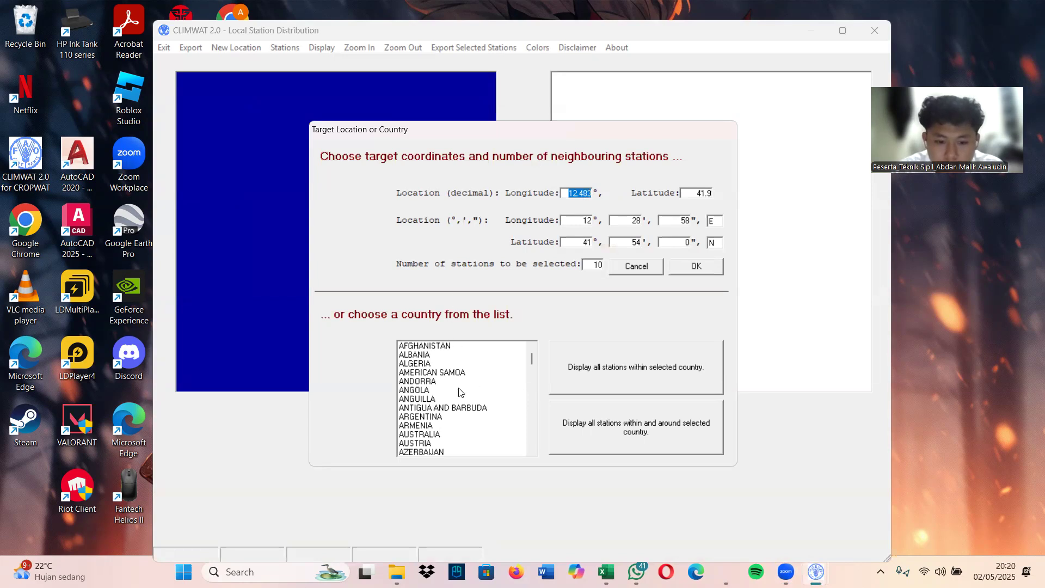
pyautogui.scroll(-11, 456, 374)
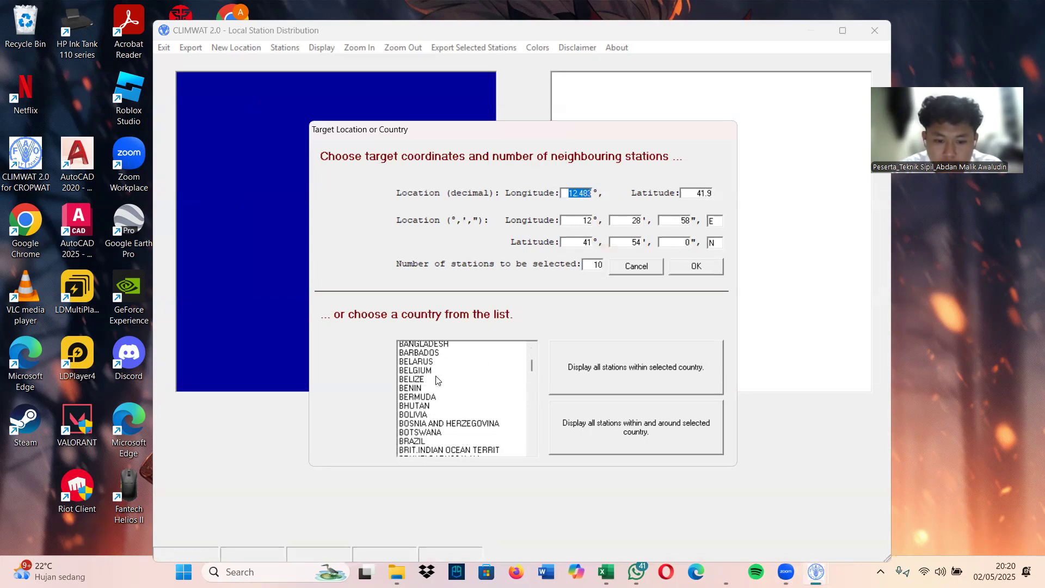
pyautogui.scroll(-18, 435, 379)
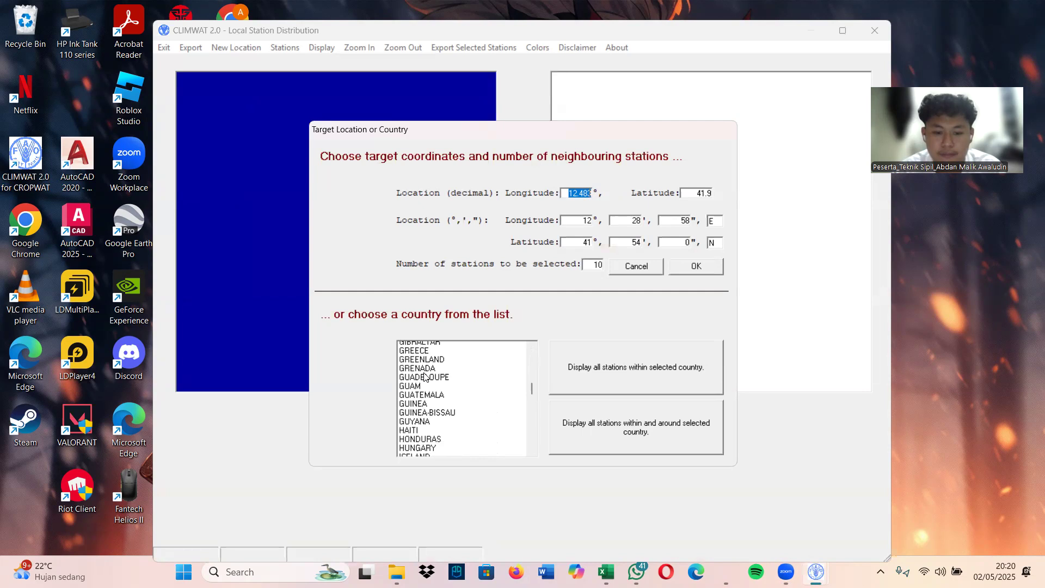
pyautogui.scroll(1, 423, 374)
pyautogui.click(424, 363)
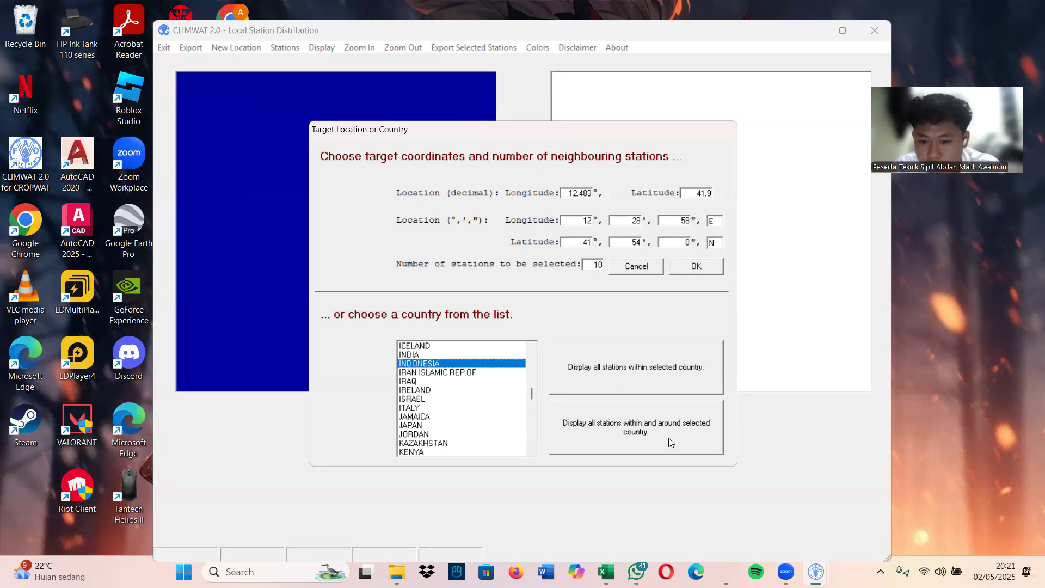
pyautogui.click(660, 372)
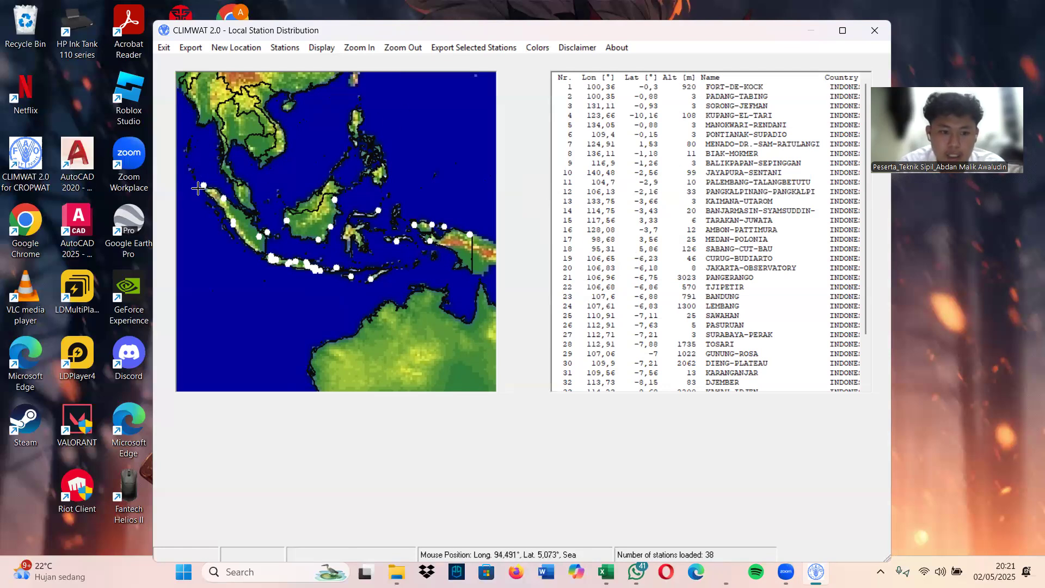
# Start exporting the SABANG-CUT-BAU station in CROPWAT format and enter SABANGCUTBAU as the new subfolder name
pyautogui.click(749, 251)
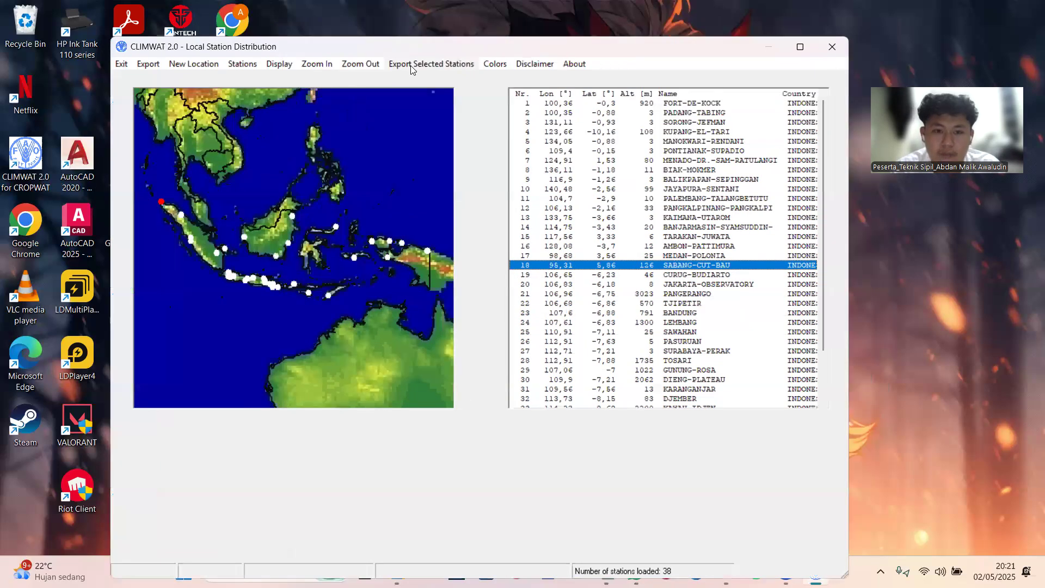
pyautogui.click(412, 66)
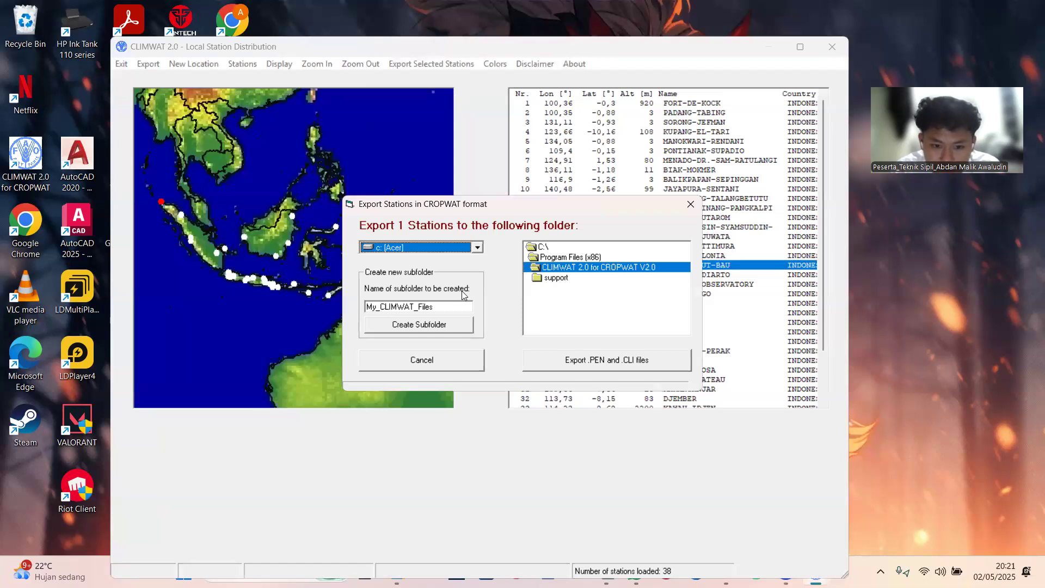
pyautogui.doubleClick(444, 309)
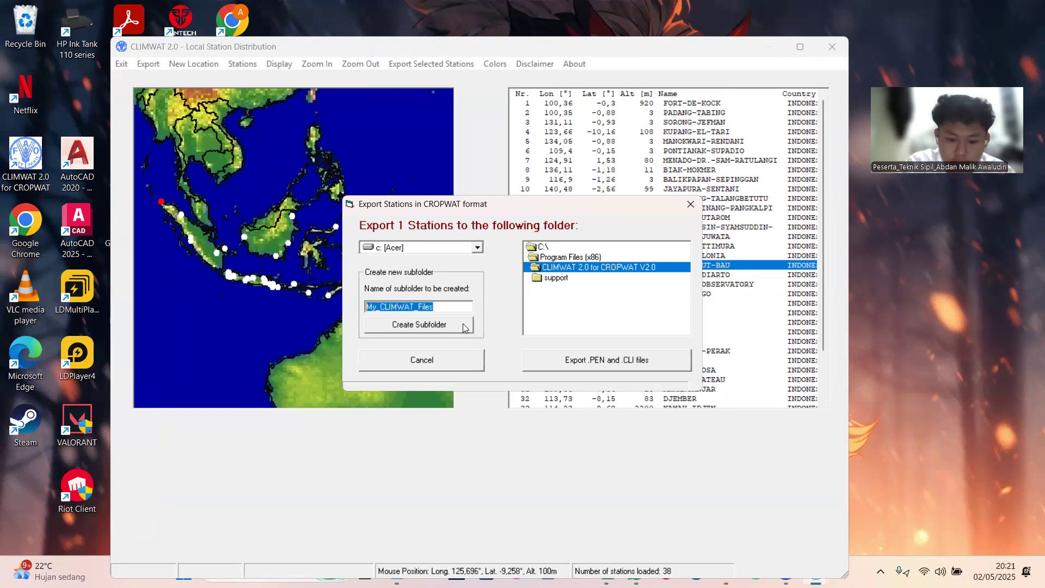
pyautogui.write('SABANGCUTBAU')
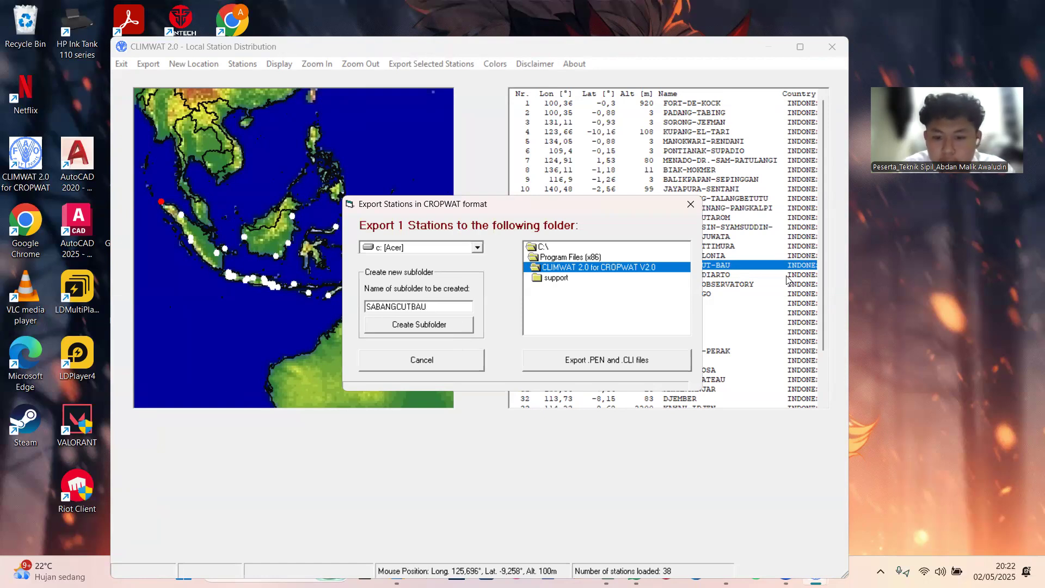
# Export the station's .PEN and .CLI files to the CLIMWAT 2.0 for CROPWAT V2.0 folder and close CLIMWAT
pyautogui.click(592, 257)
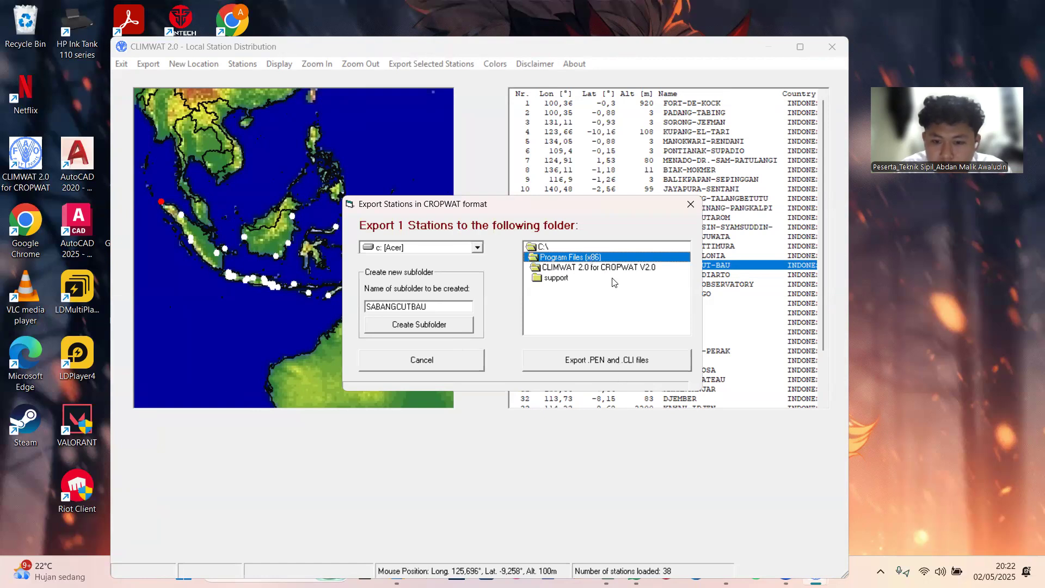
pyautogui.click(619, 364)
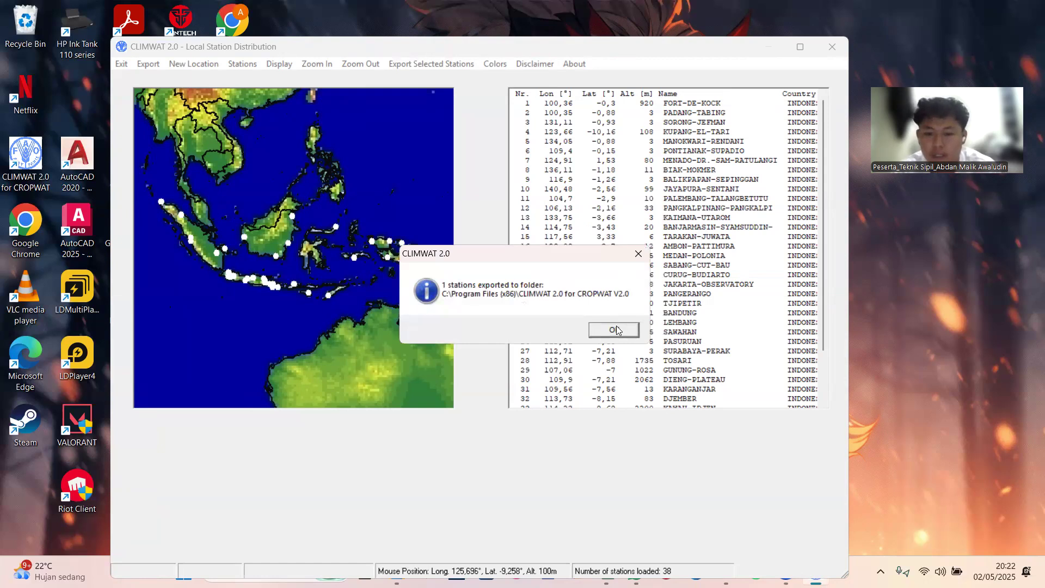
pyautogui.click(615, 328)
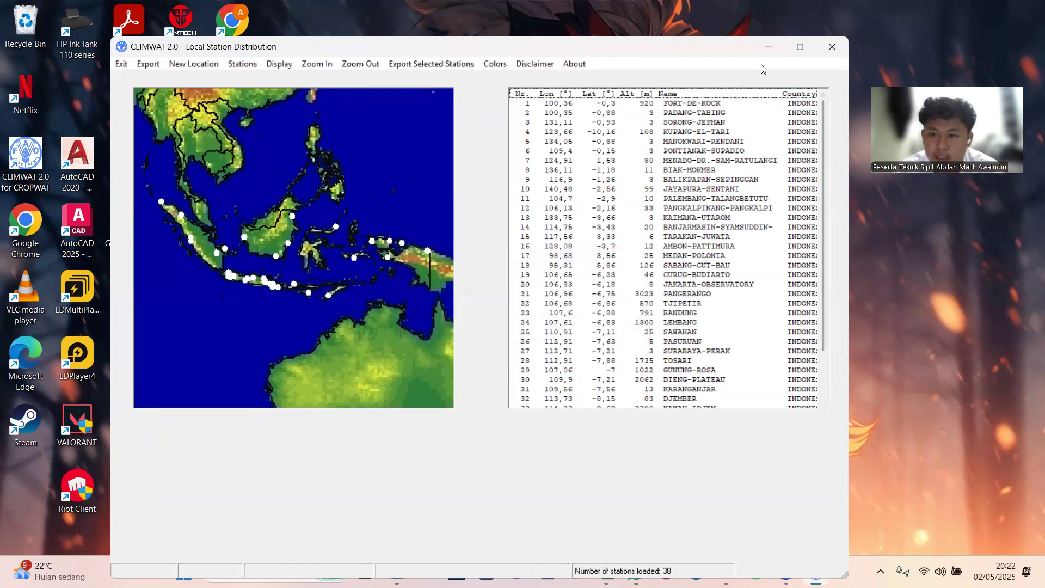
pyautogui.click(831, 46)
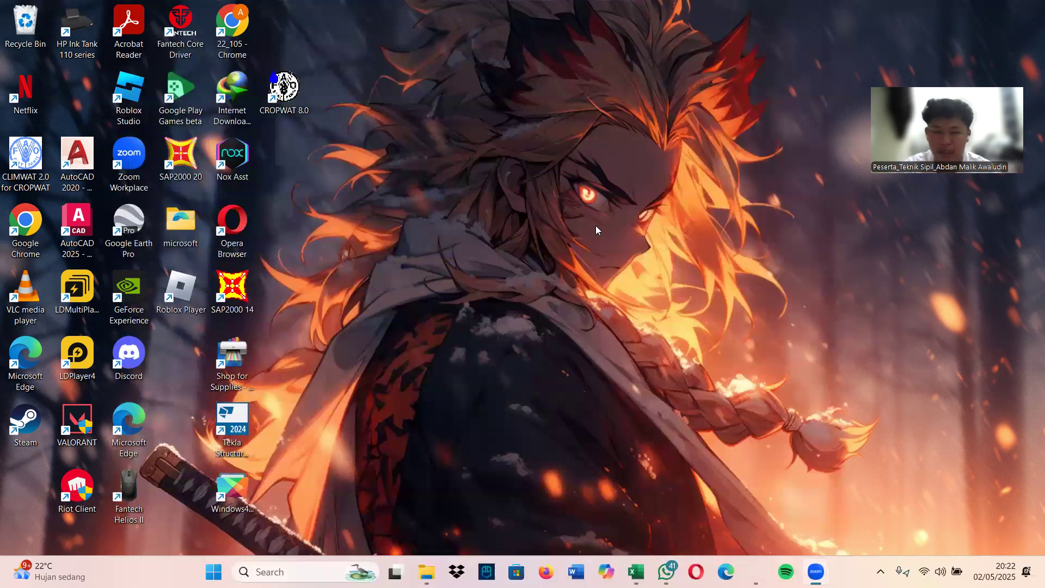
# Start CROPWAT 8.0 and open its calculation options past the welcome screen
pyautogui.doubleClick(282, 89)
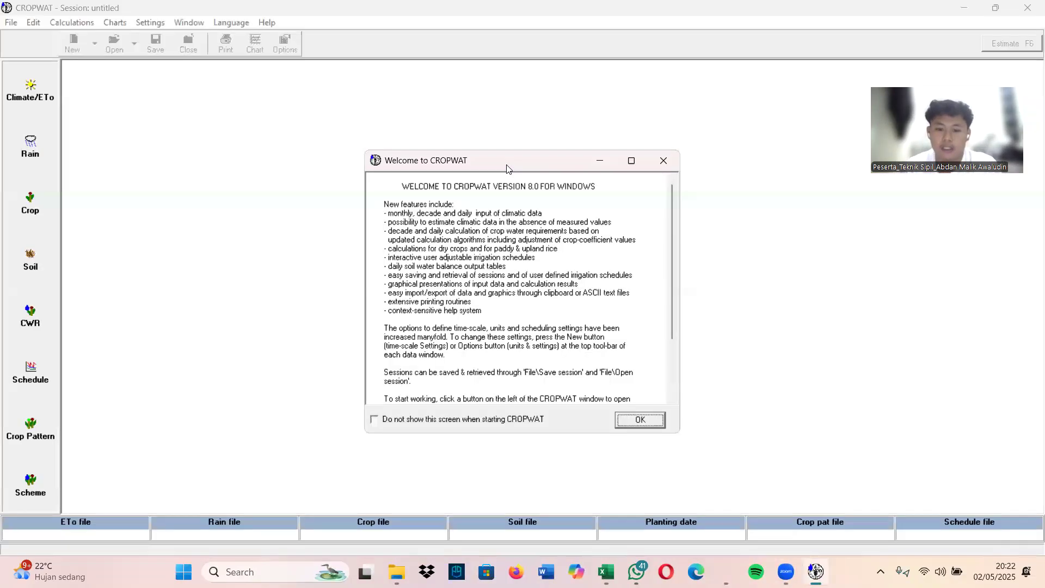
pyautogui.click(663, 160)
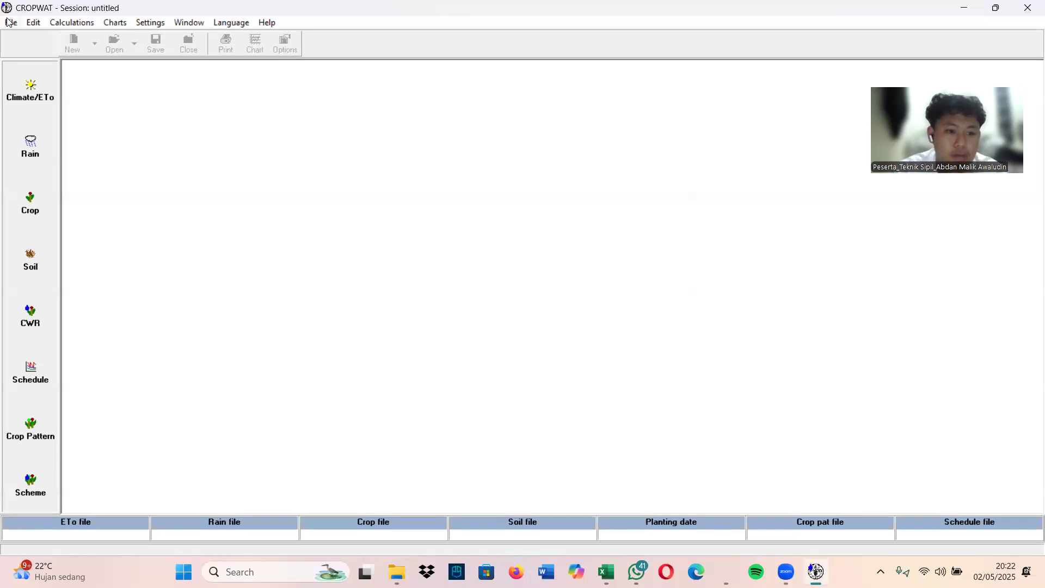
pyautogui.click(10, 22)
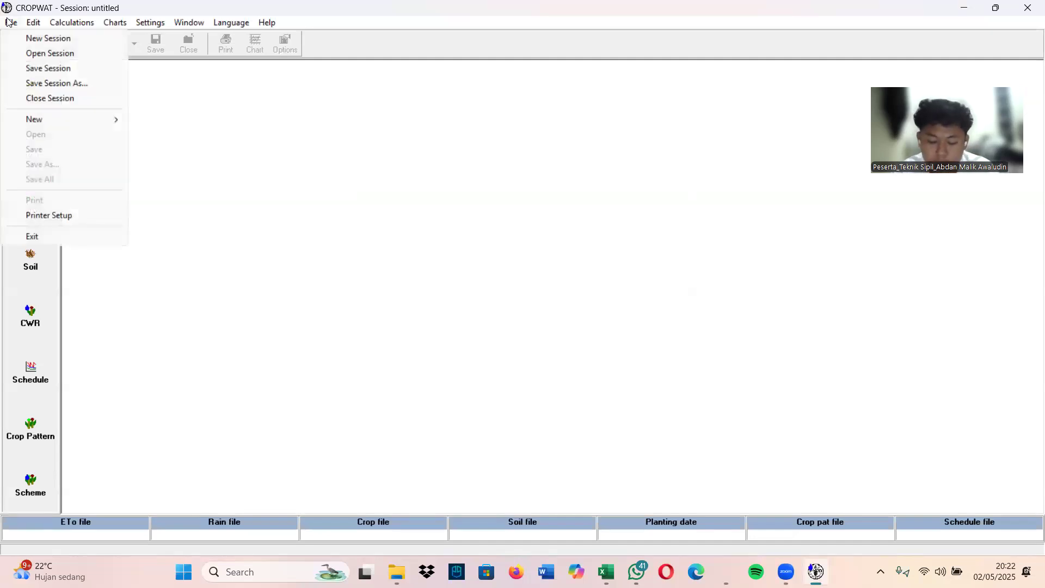
pyautogui.click(136, 22)
pyautogui.click(137, 22)
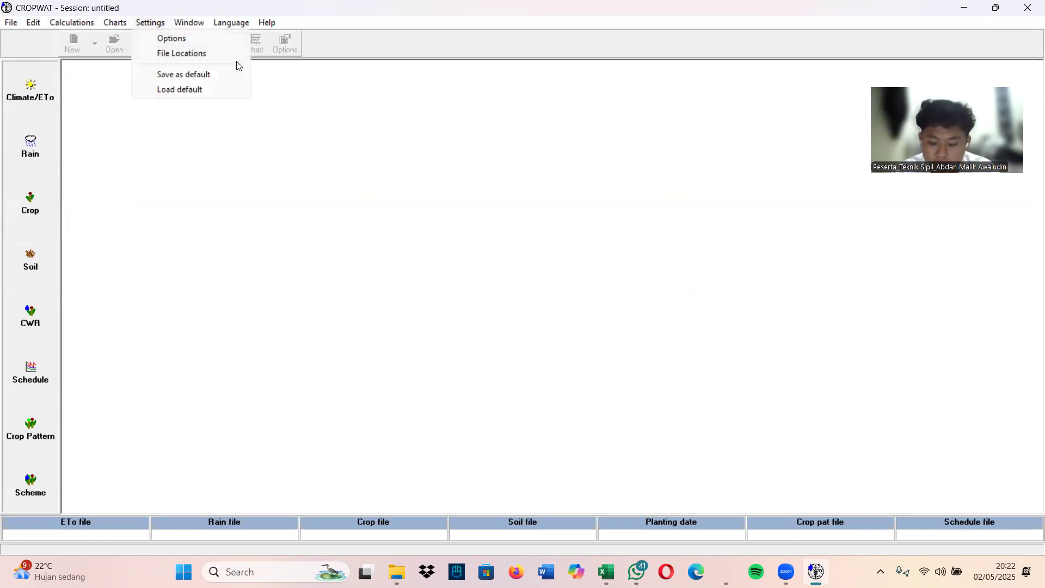
pyautogui.click(212, 35)
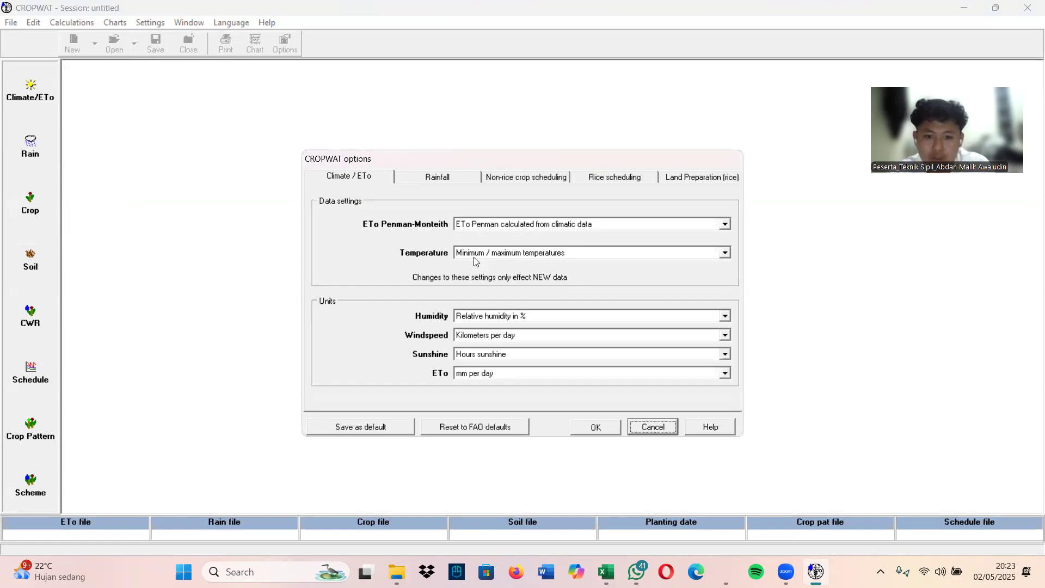
# Set the climate options to minimum/maximum temperatures, relative humidity in %, windspeed in kilometers per day, hours sunshine and ETo in mm per day
pyautogui.click(726, 253)
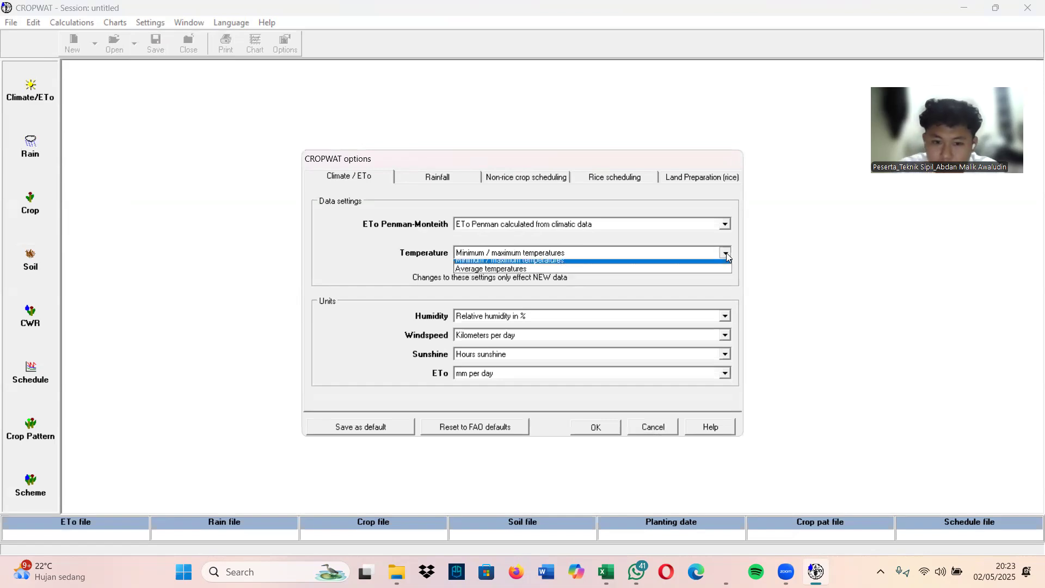
pyautogui.click(493, 265)
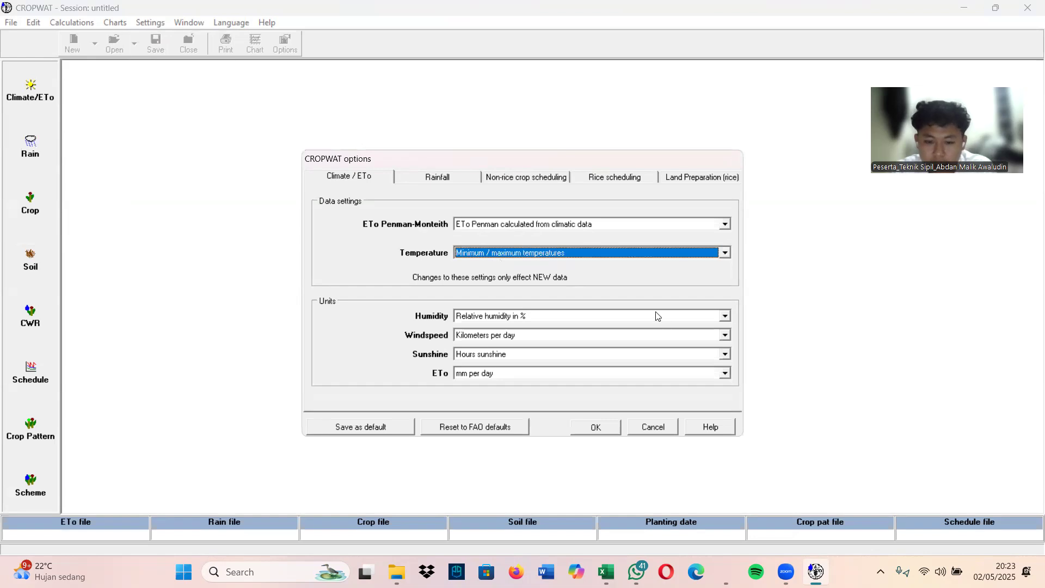
pyautogui.click(725, 316)
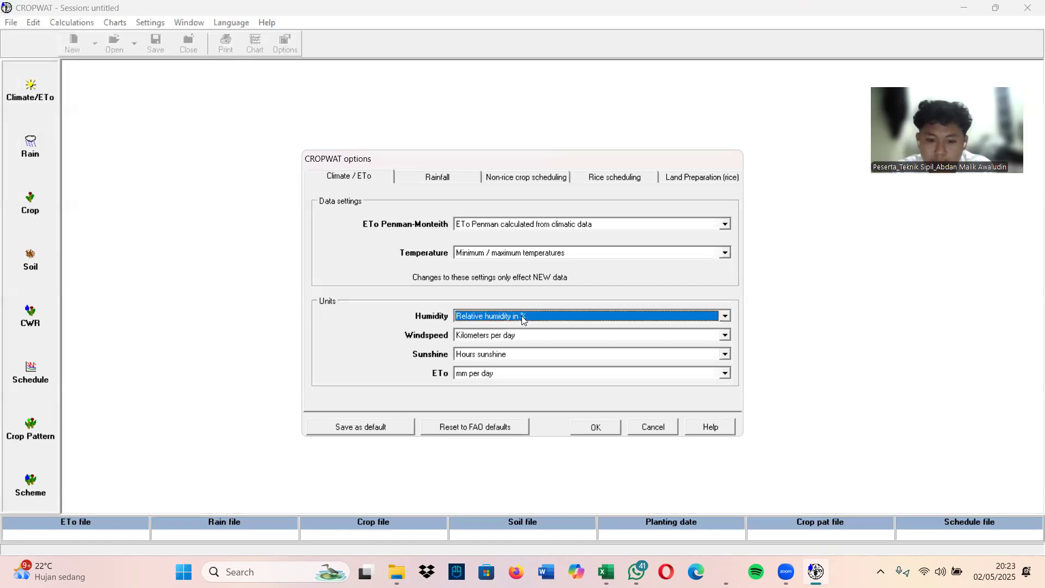
pyautogui.click(725, 335)
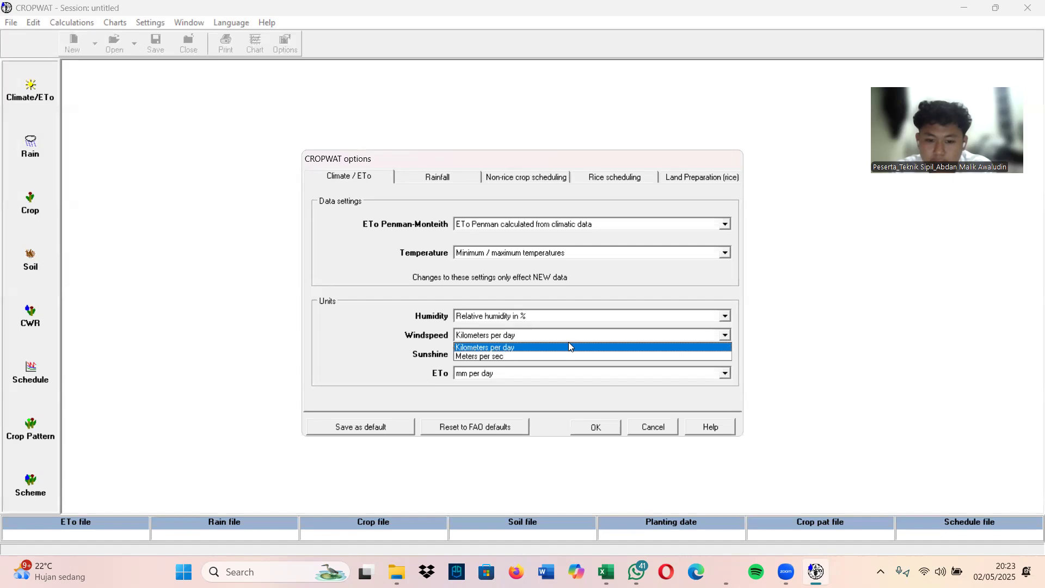
pyautogui.click(516, 350)
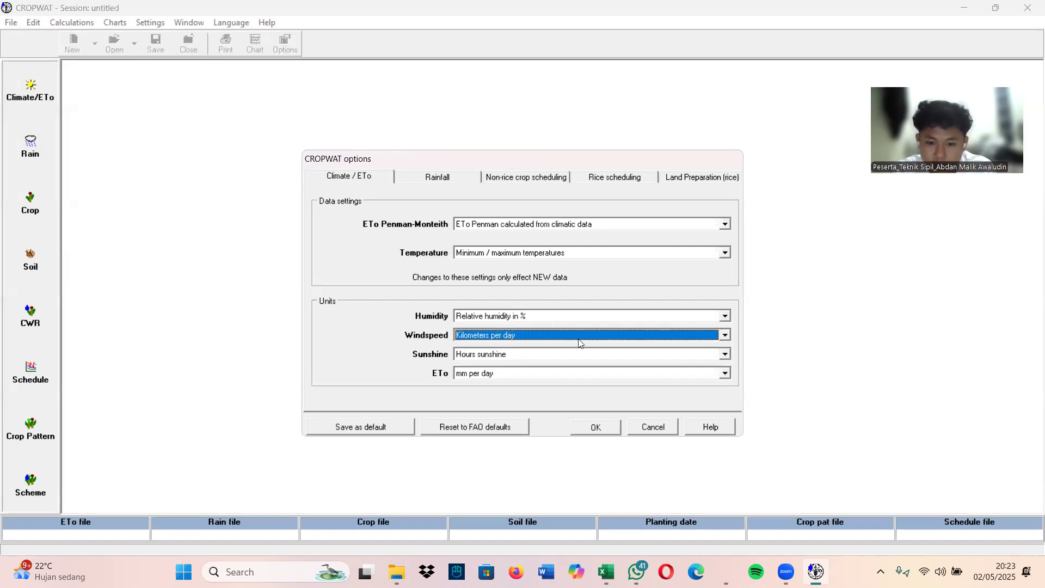
pyautogui.click(725, 354)
pyautogui.click(718, 363)
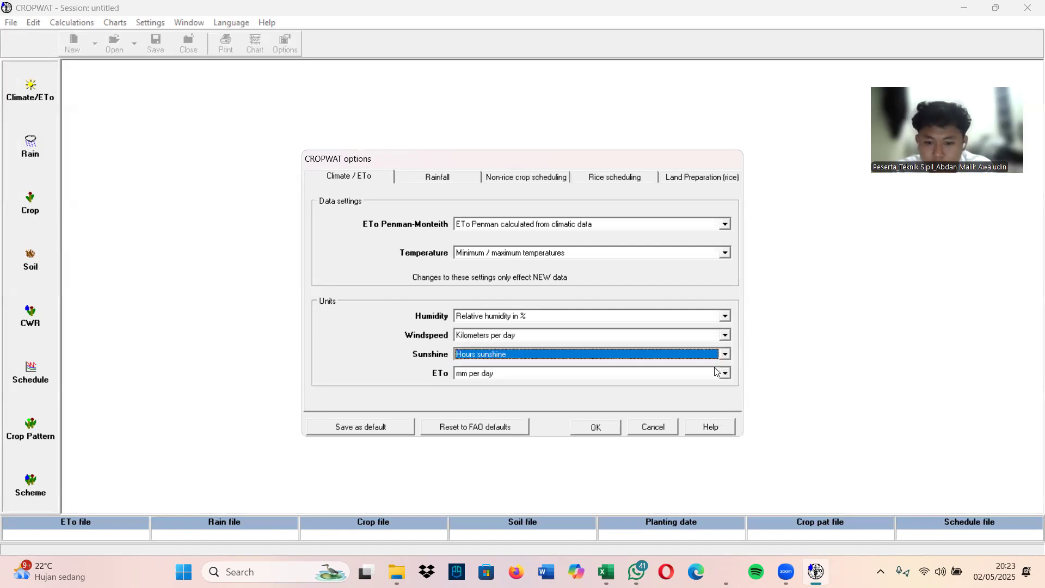
pyautogui.click(725, 374)
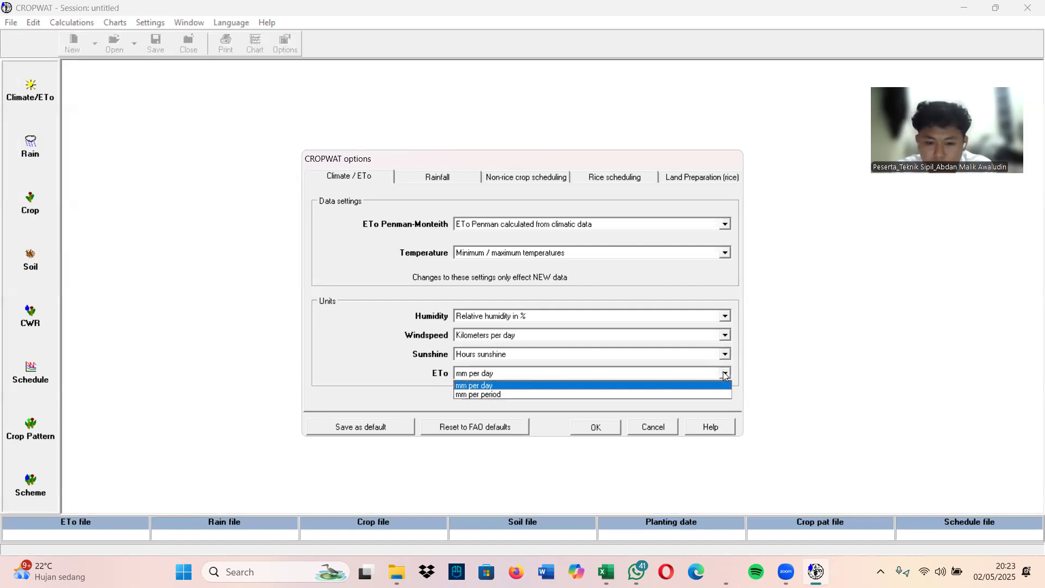
pyautogui.click(513, 386)
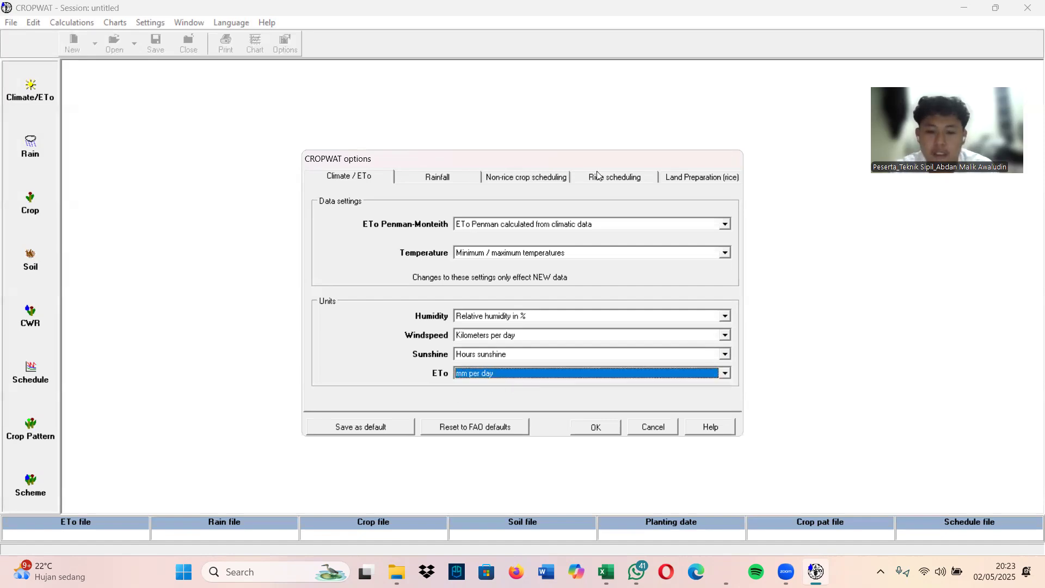
# Try to choose the Fixed Percentage effective rainfall method, and set non-rice irrigation timing to Irrigate at critical depletion
pyautogui.click(459, 181)
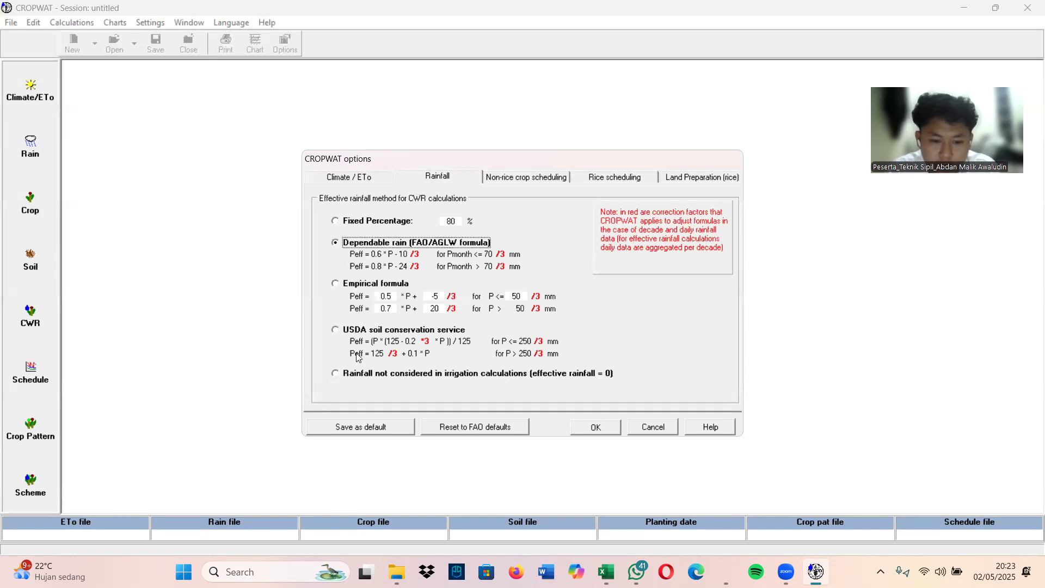
pyautogui.click(345, 223)
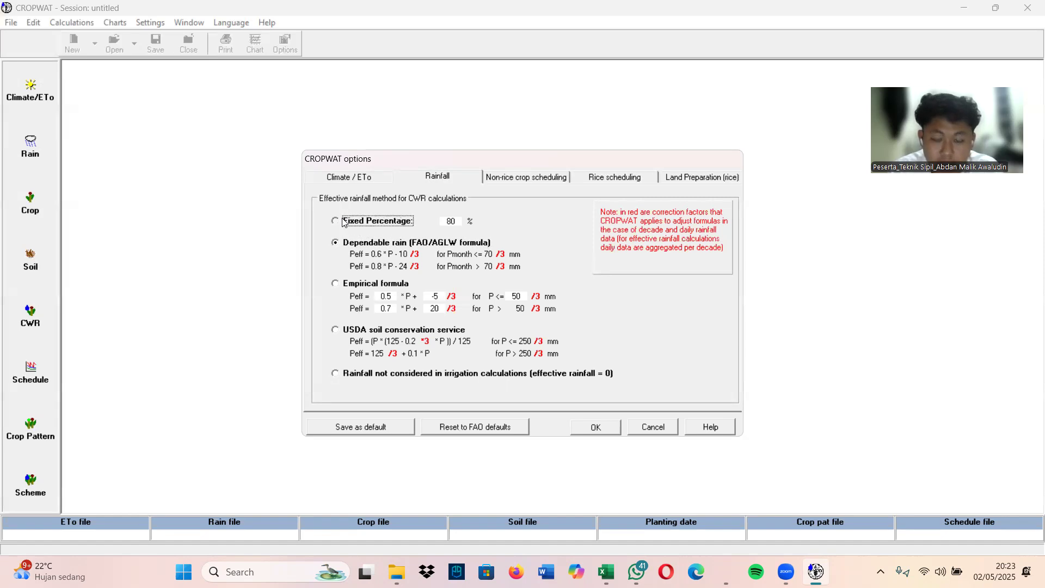
pyautogui.click(510, 179)
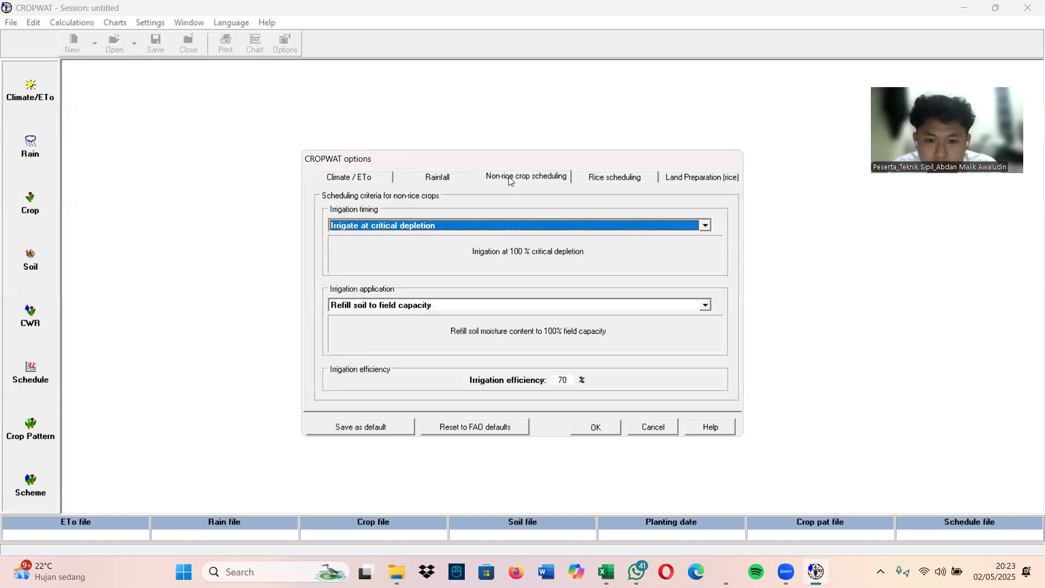
pyautogui.click(704, 226)
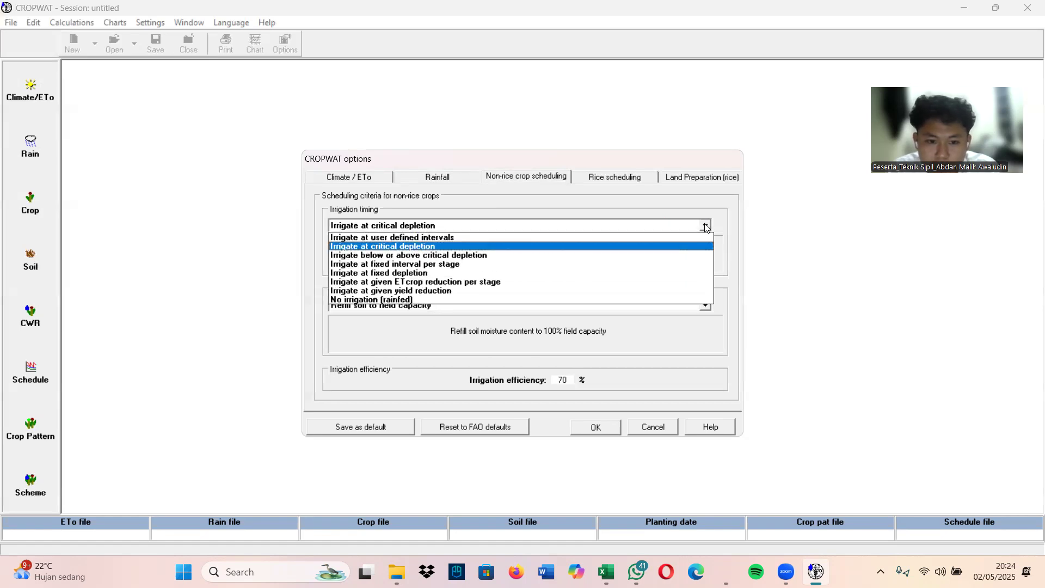
pyautogui.click(416, 247)
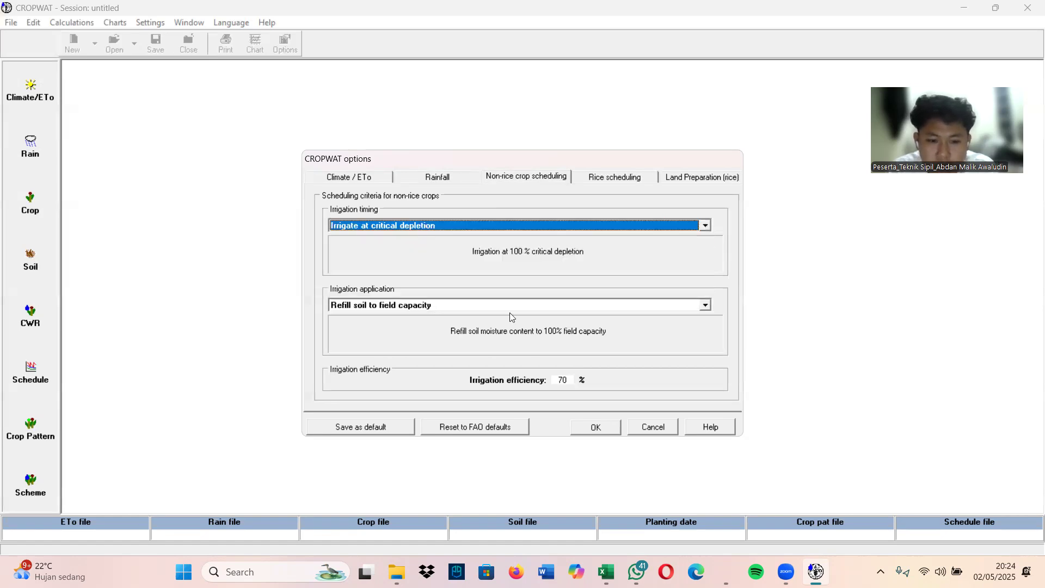
# Set the rice irrigation timing to Irrigate at fixed waterdepth and open the general land preparation settings for rice
pyautogui.click(598, 181)
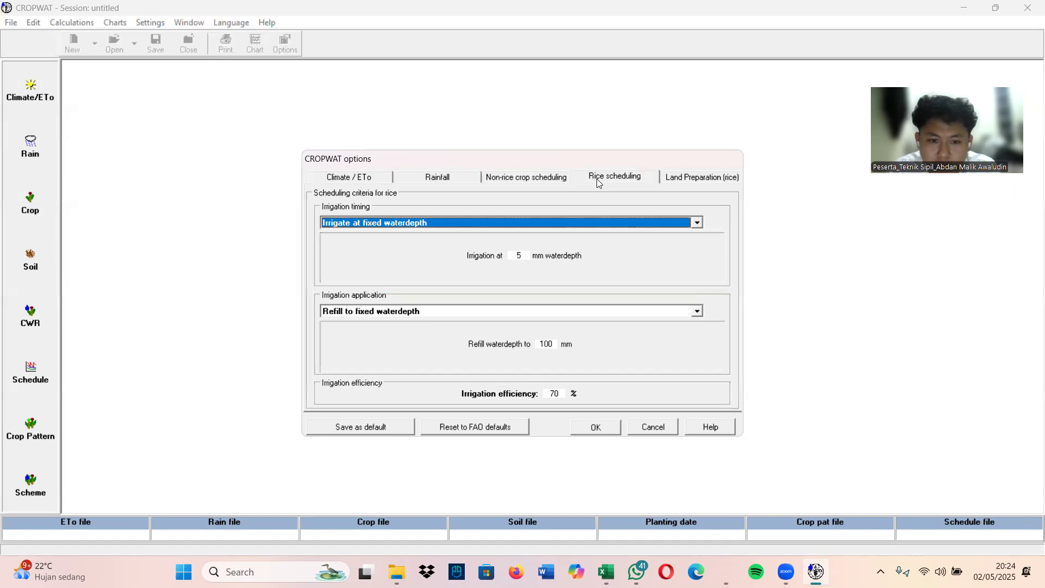
pyautogui.click(696, 223)
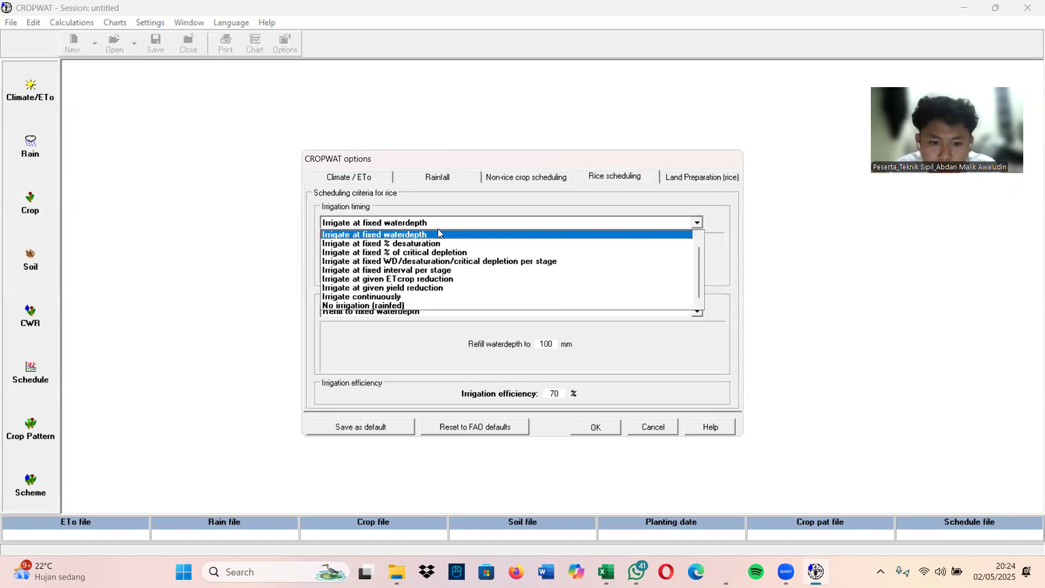
pyautogui.click(400, 239)
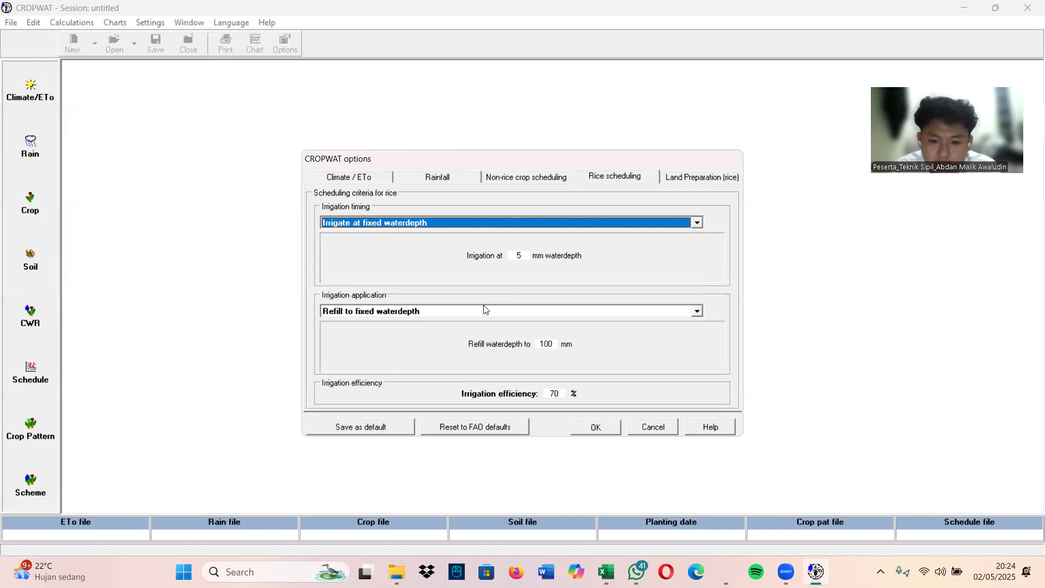
pyautogui.click(669, 176)
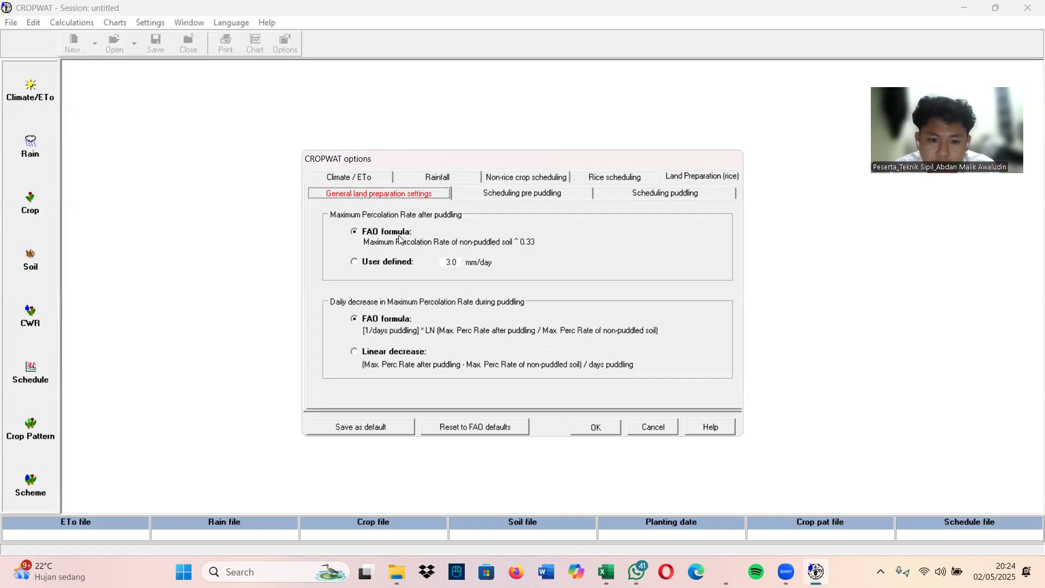
# Keep the FAO formula for the maximum percolation rate after puddling and apply the calculation options
pyautogui.click(384, 265)
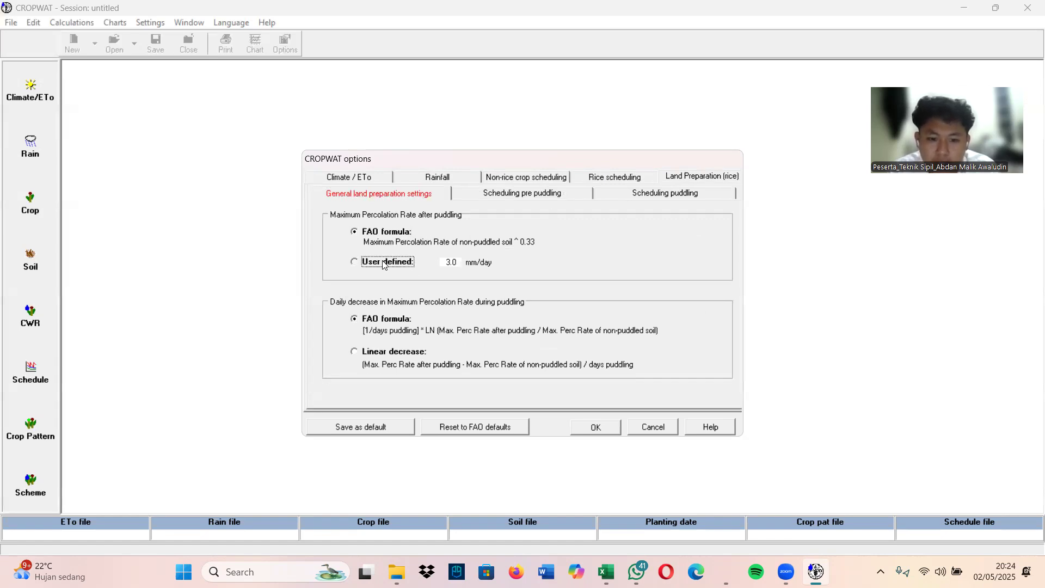
pyautogui.click(374, 233)
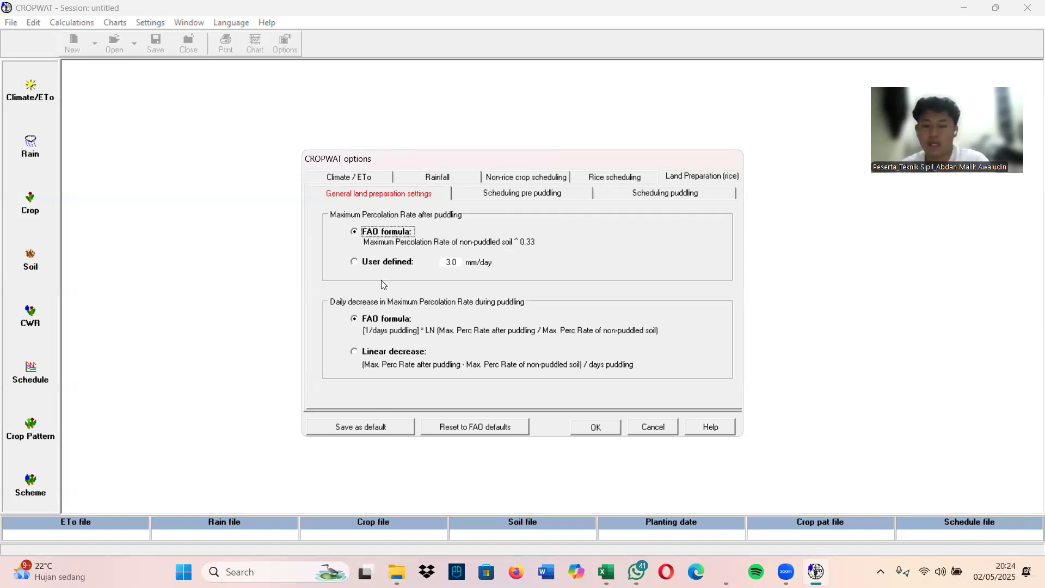
pyautogui.click(598, 426)
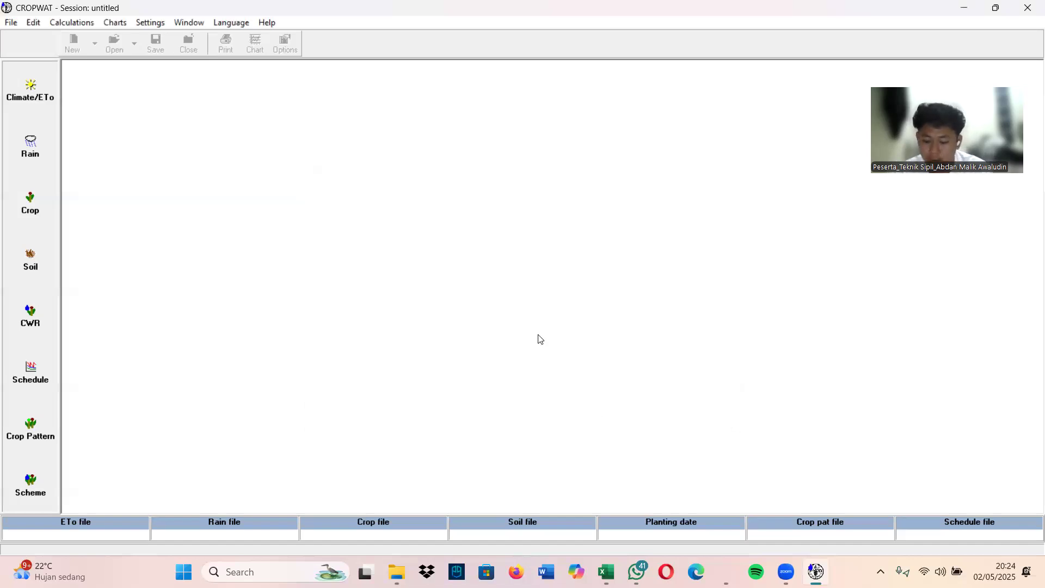
# Open the monthly climate/ETo data and load the KURNOOL.pen file from the climate folder
pyautogui.click(32, 101)
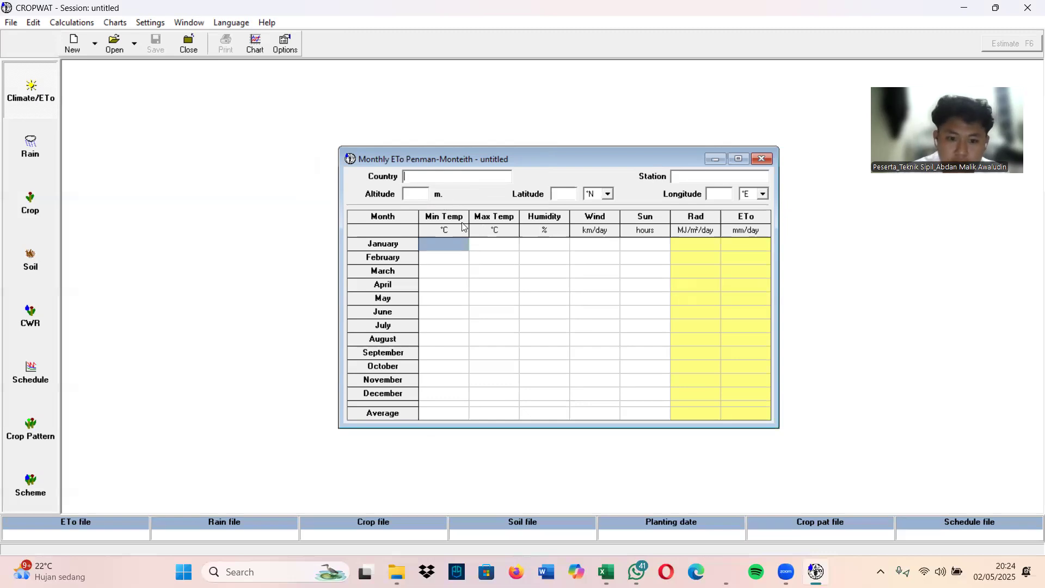
pyautogui.click(430, 243)
pyautogui.click(442, 241)
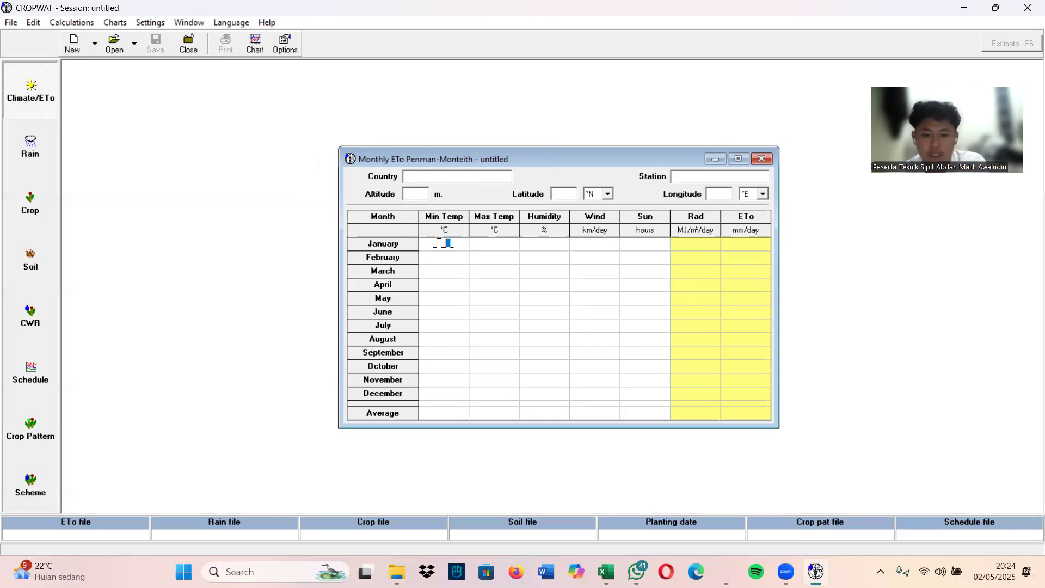
pyautogui.click(111, 48)
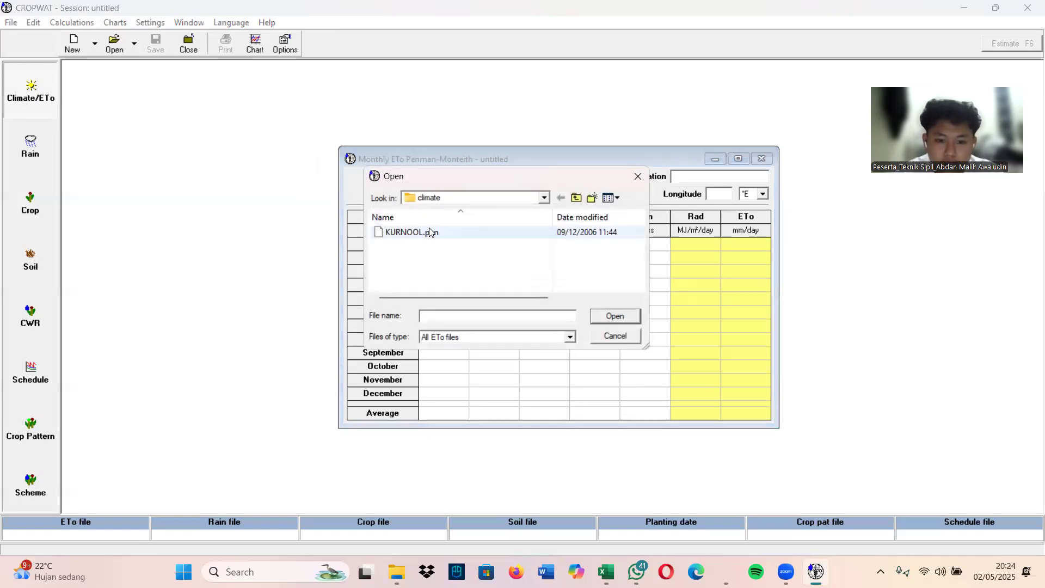
pyautogui.doubleClick(430, 232)
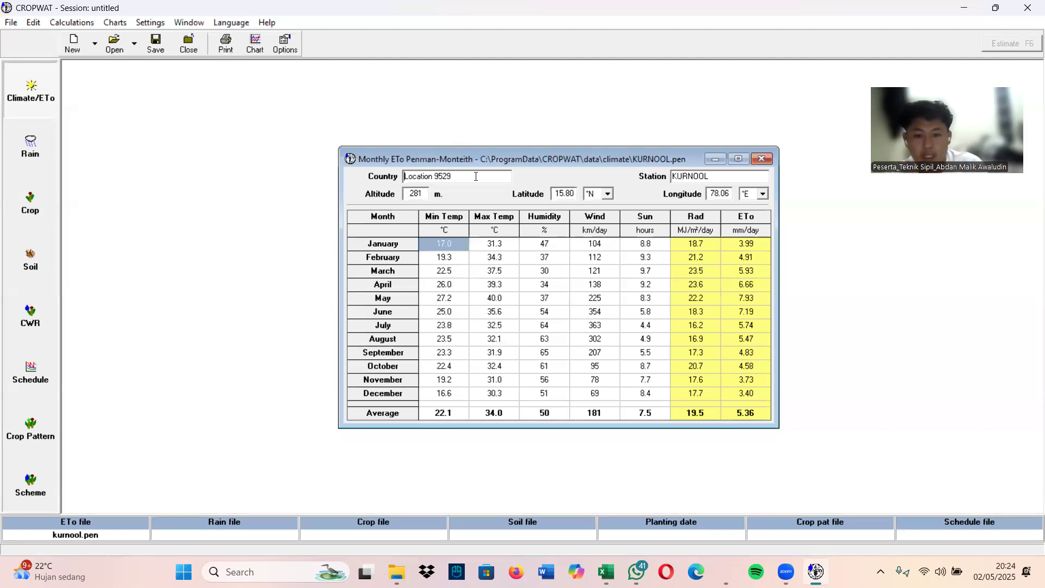
# Replace the country in the climate data with ACEHBIREUN
pyautogui.moveTo(477, 177); pyautogui.dragTo(339, 181)
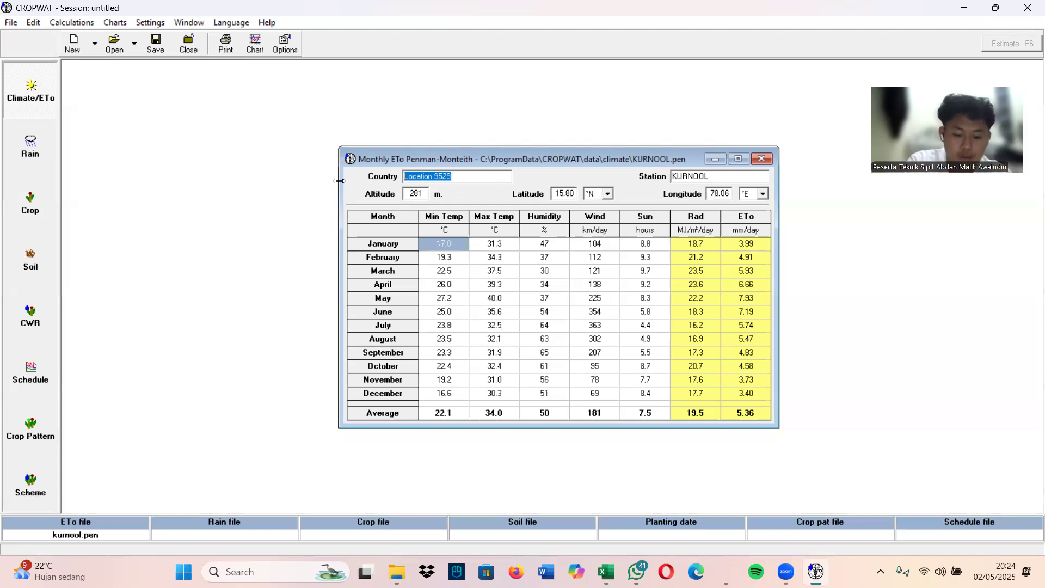
pyautogui.write('B')
pyautogui.press('BackSpace')
pyautogui.write('ACEHBR')
pyautogui.press('BackSpace')
pyautogui.write('IREUN')
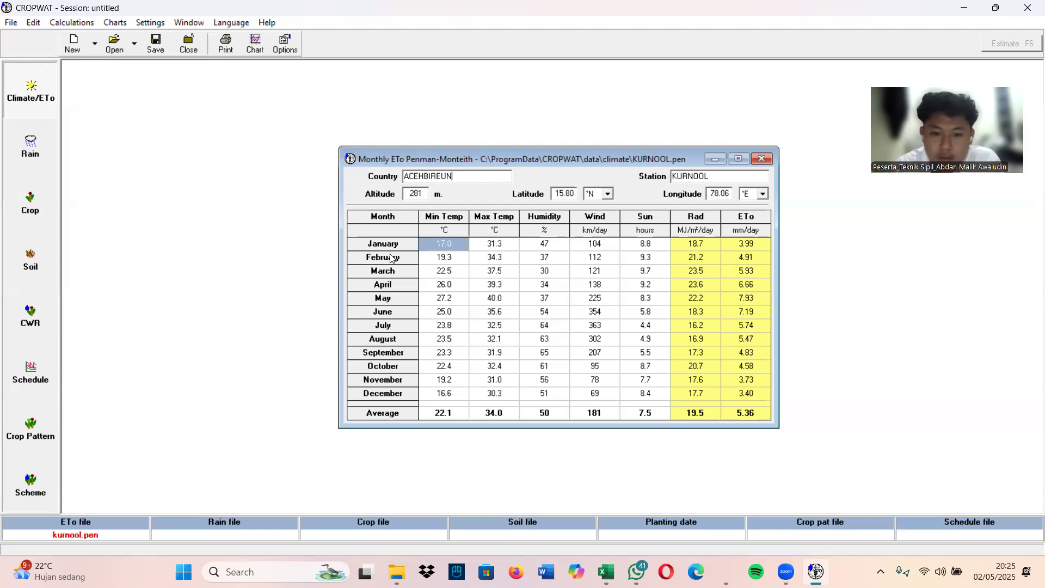
# Set the country of the monthly ETo climate data to INDONESIA
pyautogui.moveTo(465, 179); pyautogui.dragTo(399, 181)
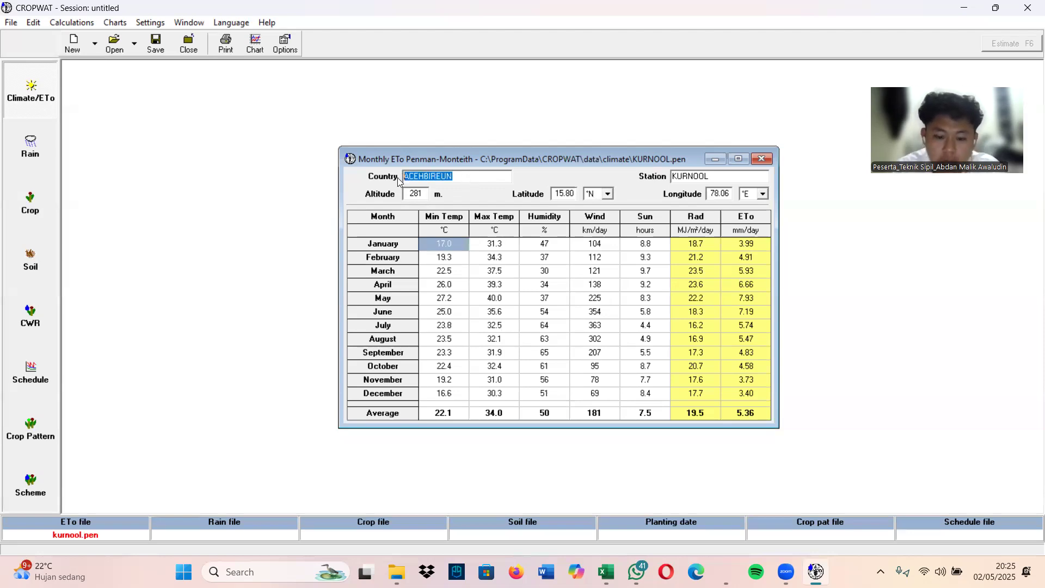
pyautogui.write('INDONESI')
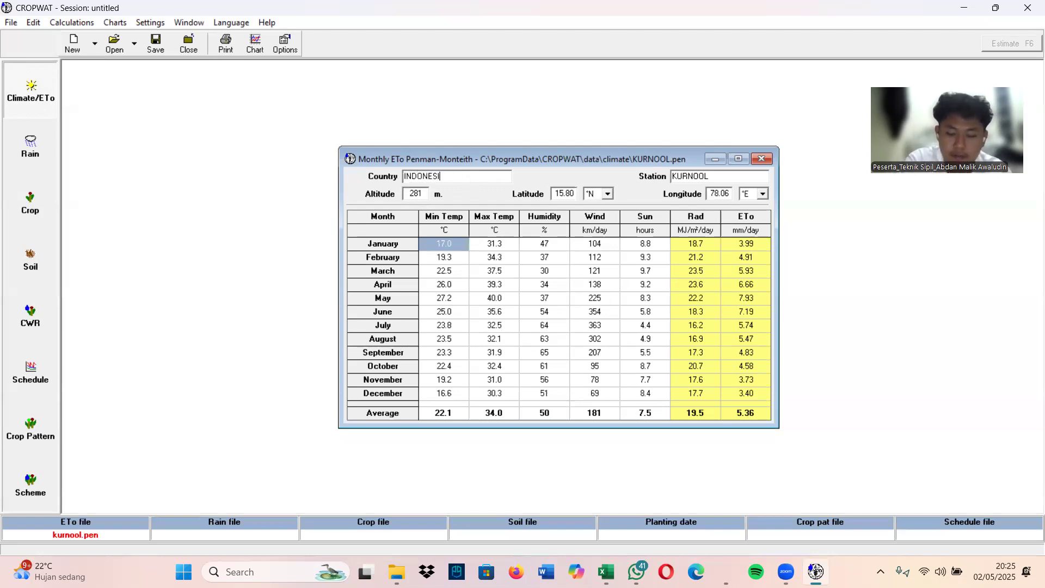
pyautogui.write('A')
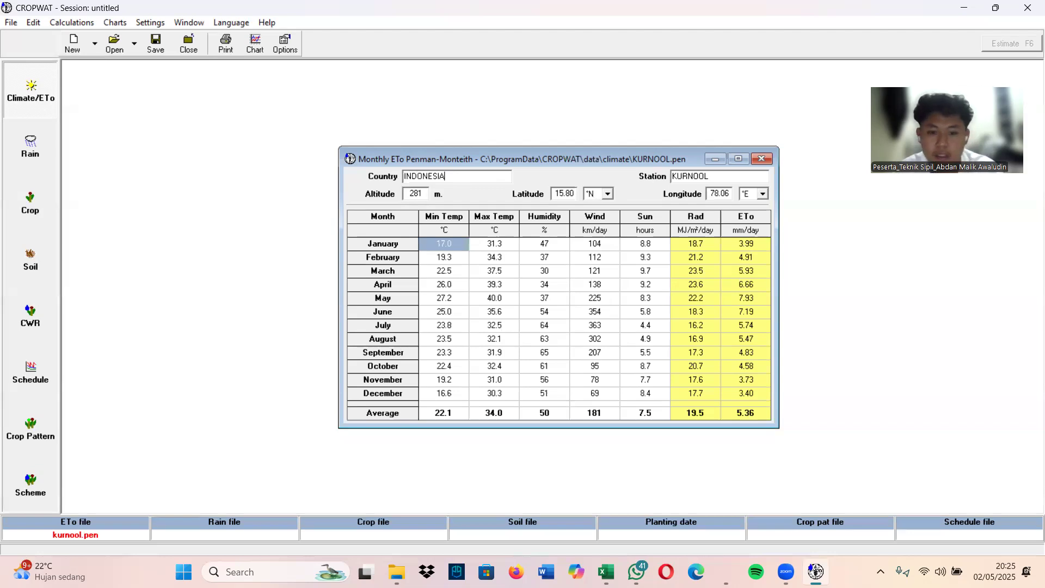
pyautogui.click(582, 262)
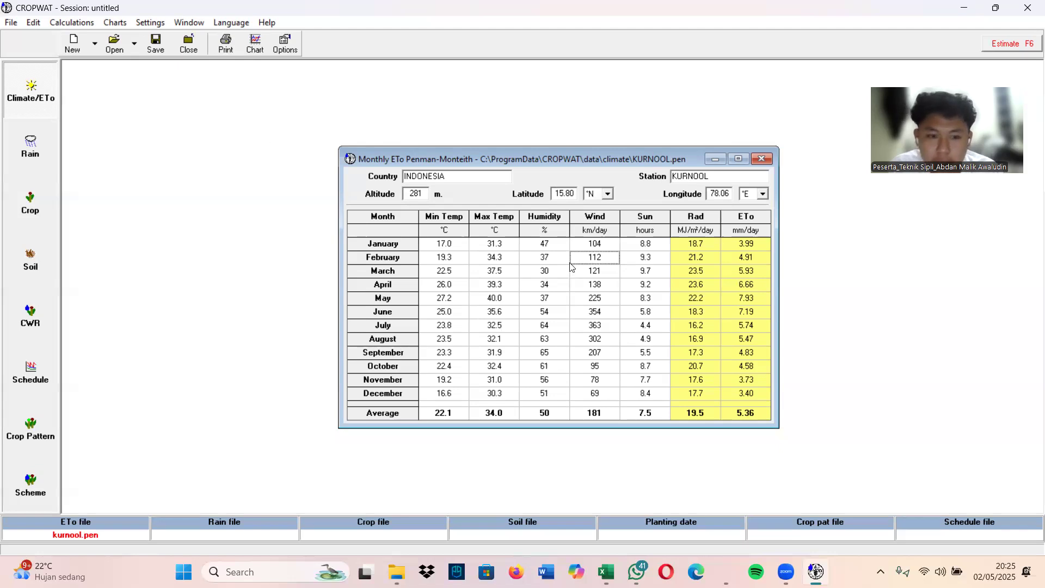
pyautogui.click(478, 248)
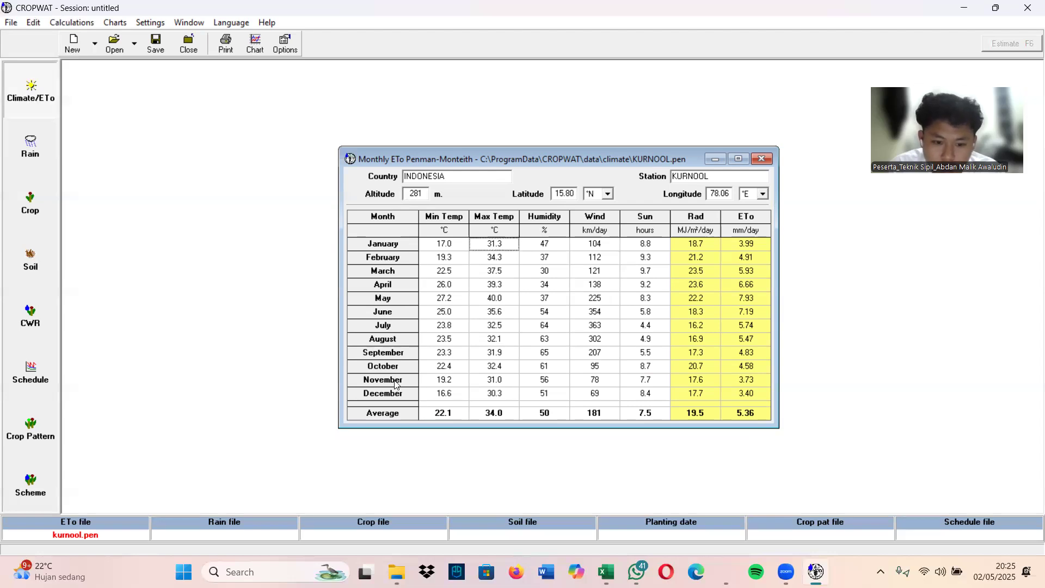
# Open the monthly rain data and bring up the selection of existing rain files
pyautogui.click(15, 140)
pyautogui.click(464, 194)
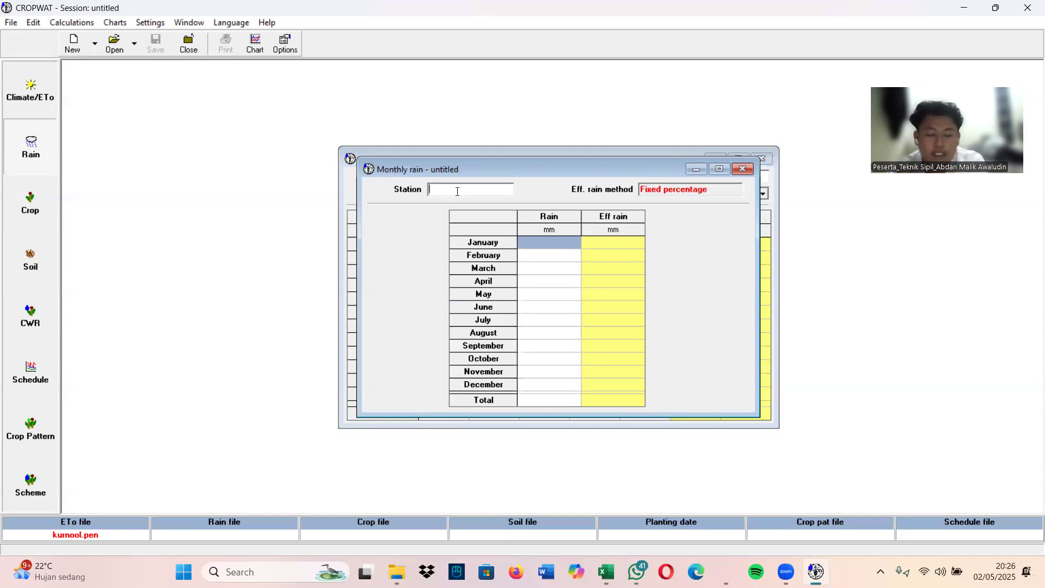
pyautogui.click(576, 242)
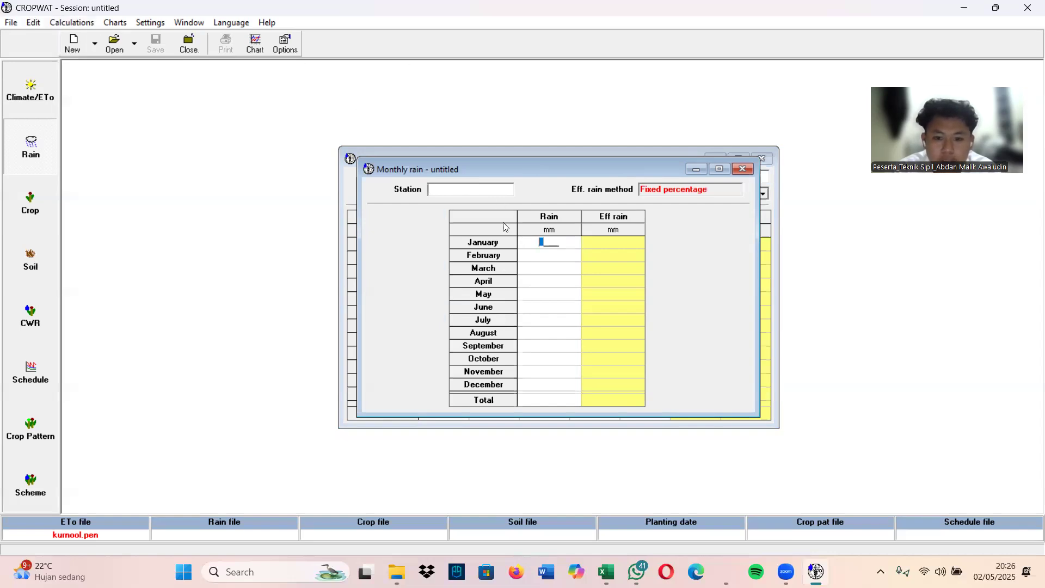
pyautogui.click(113, 44)
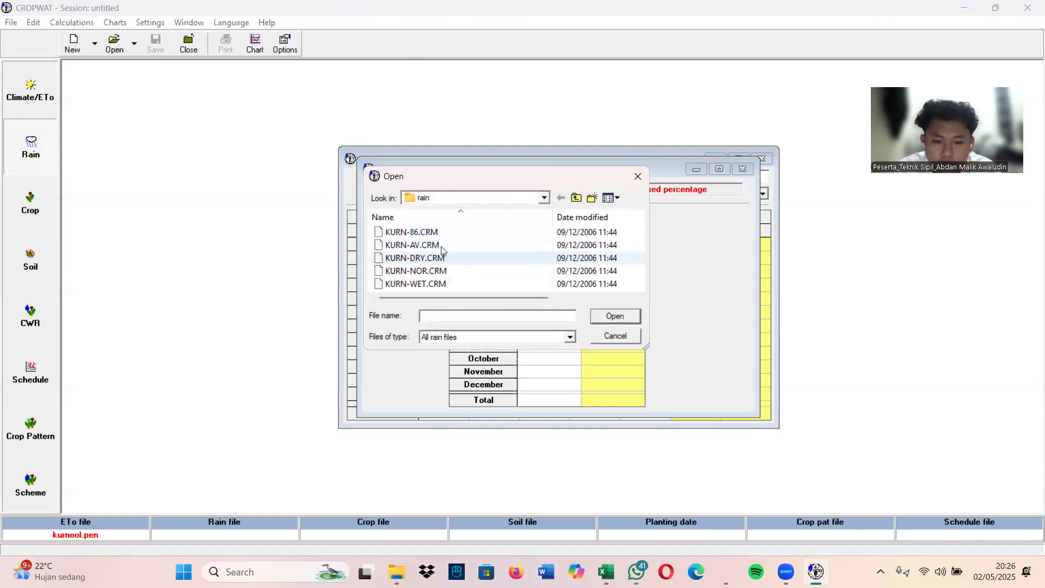
# Load SABANG-CUT-BAU.cli from Program Files (x86) on drive C as the rain data, without saving the current rain data
pyautogui.click(543, 200)
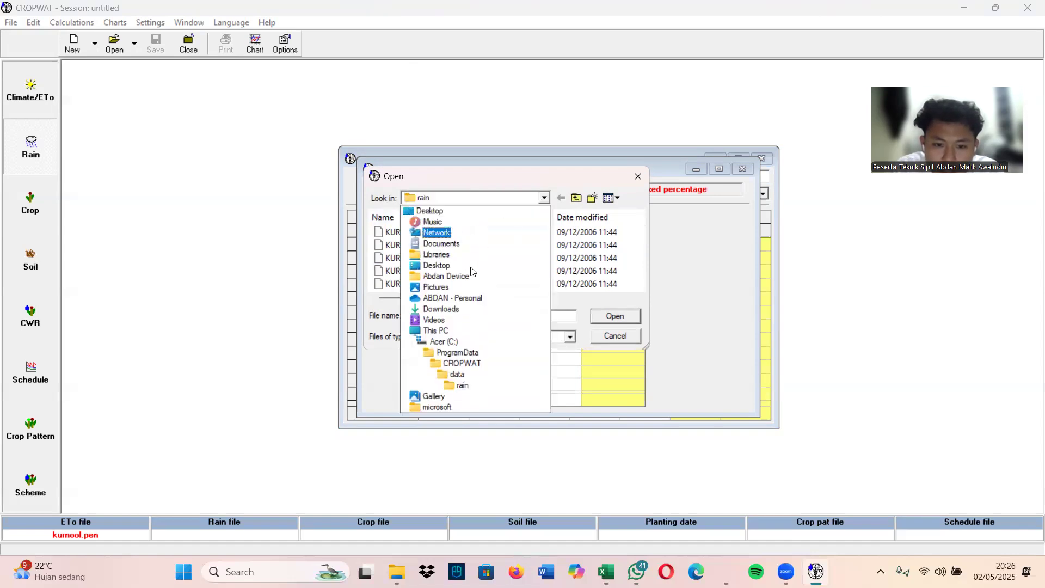
pyautogui.click(443, 329)
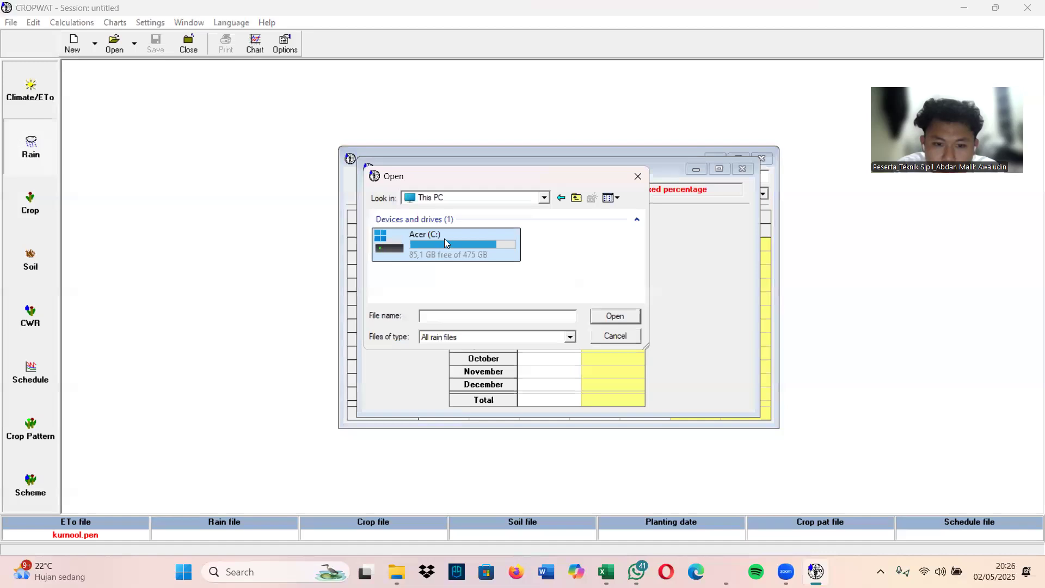
pyautogui.doubleClick(443, 243)
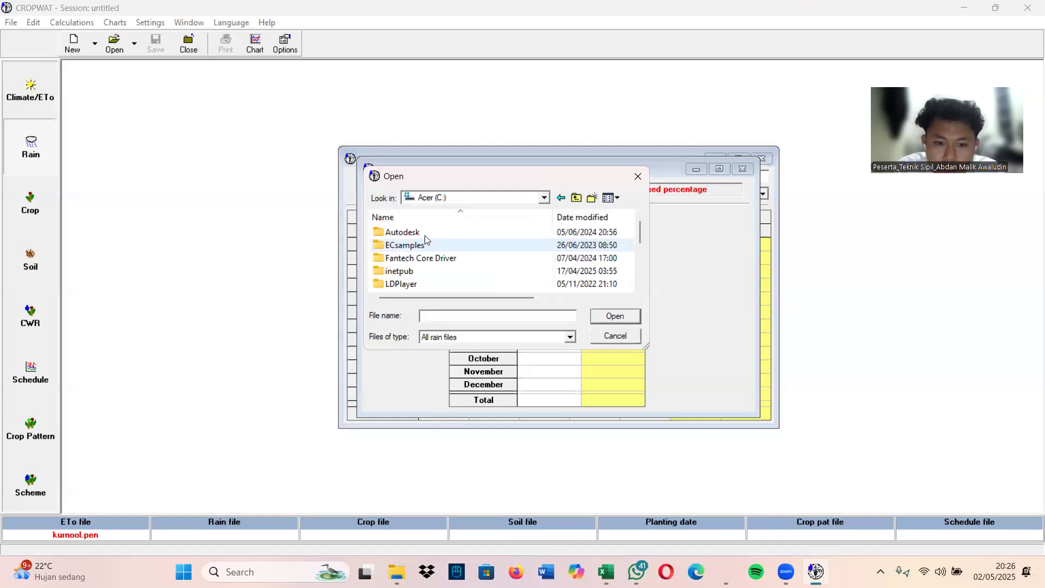
pyautogui.scroll(-1, 419, 238)
pyautogui.scroll(-1, 419, 239)
pyautogui.doubleClick(427, 257)
pyautogui.scroll(-3, 426, 255)
pyautogui.scroll(-10, 426, 255)
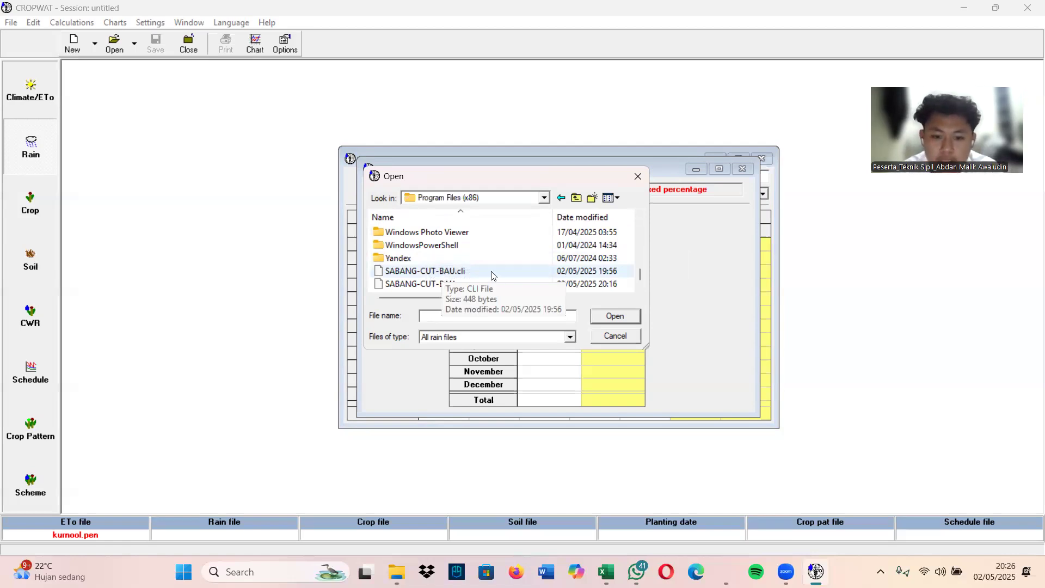
pyautogui.doubleClick(457, 271)
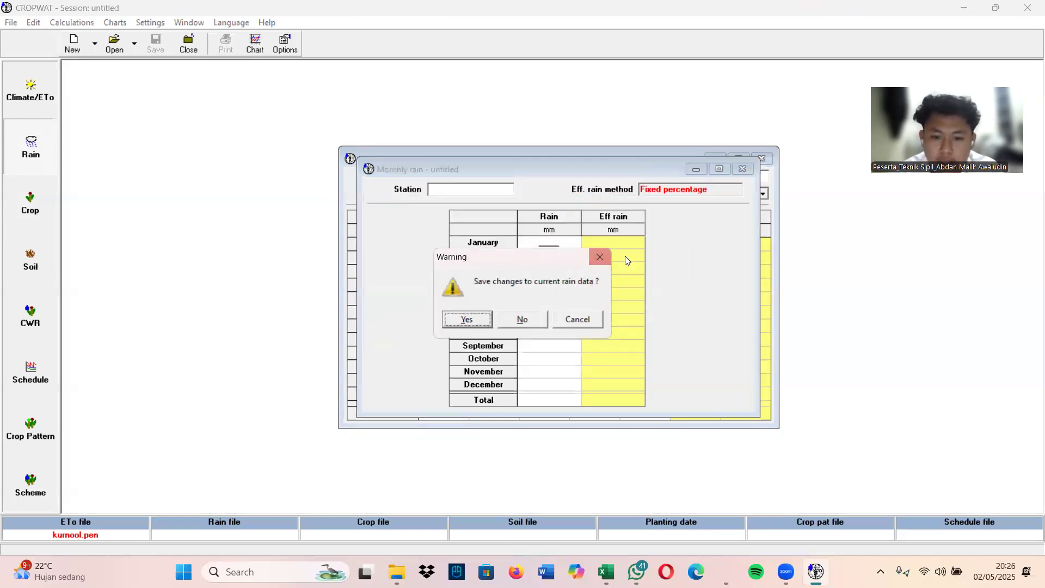
pyautogui.click(526, 318)
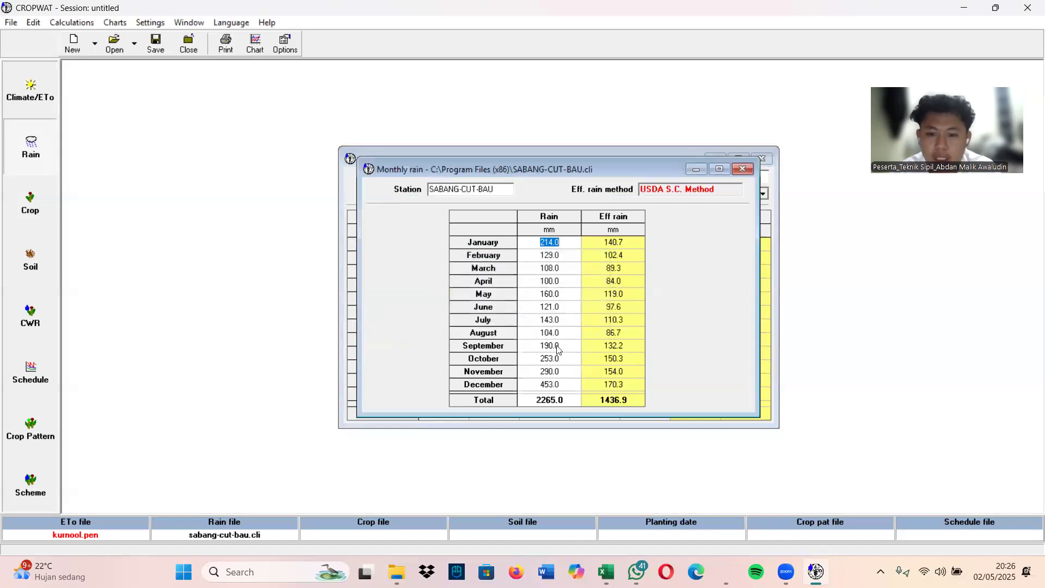
pyautogui.click(604, 280)
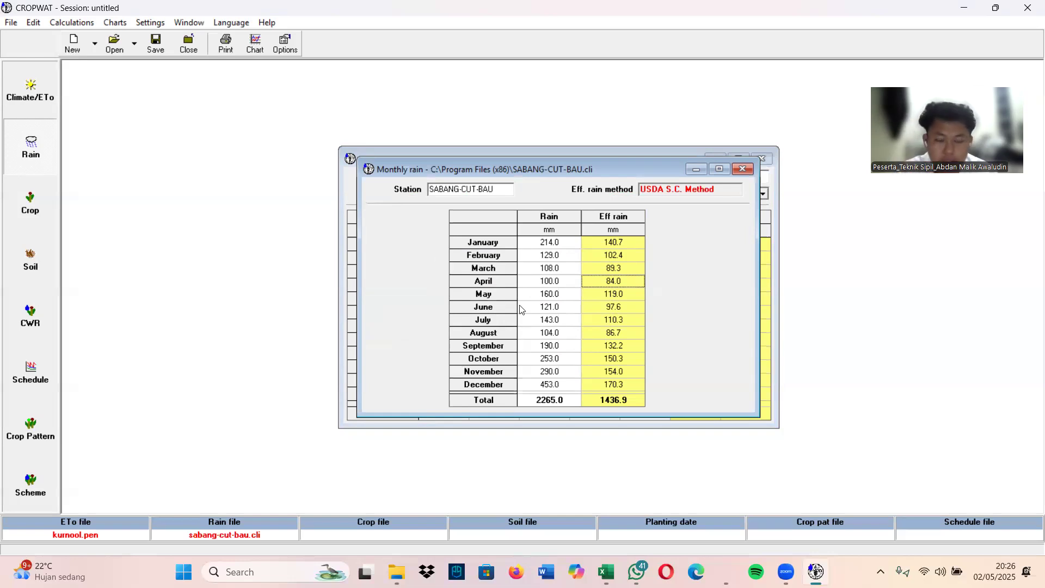
# Load RICE.CRO from the FAO crops folder as the crop data and move its window slightly higher
pyautogui.click(28, 209)
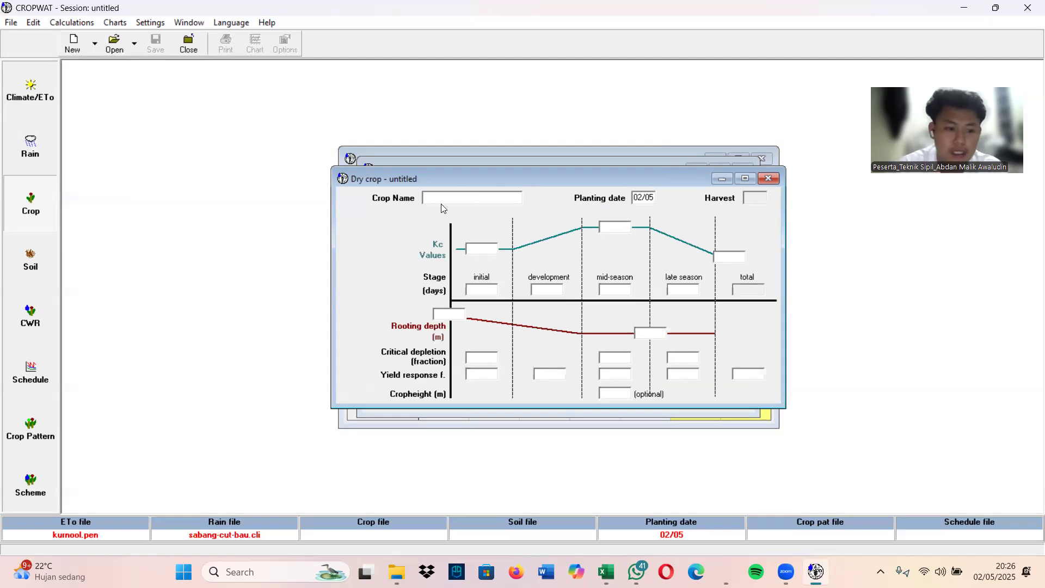
pyautogui.click(115, 43)
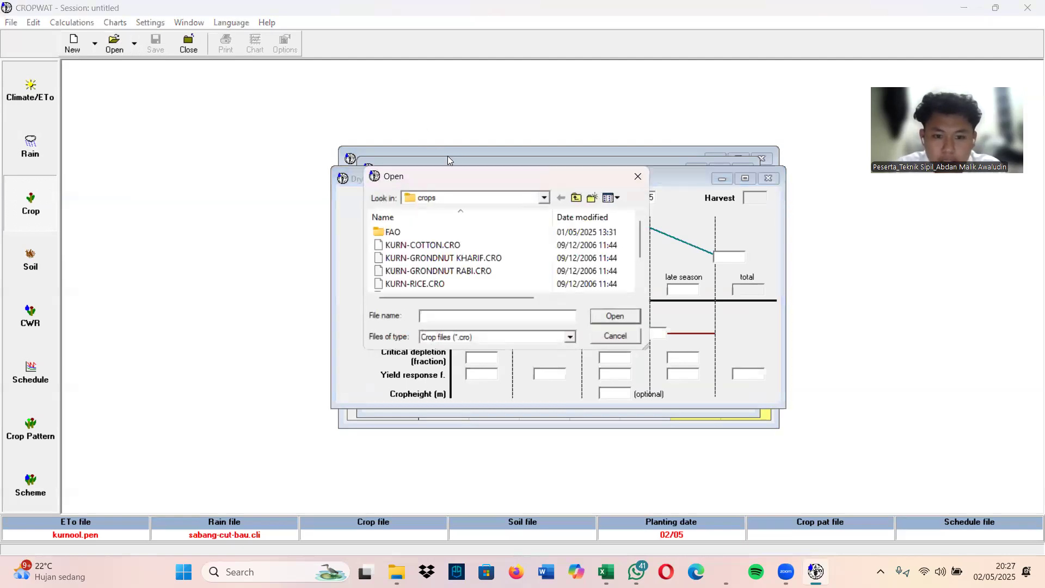
pyautogui.doubleClick(478, 231)
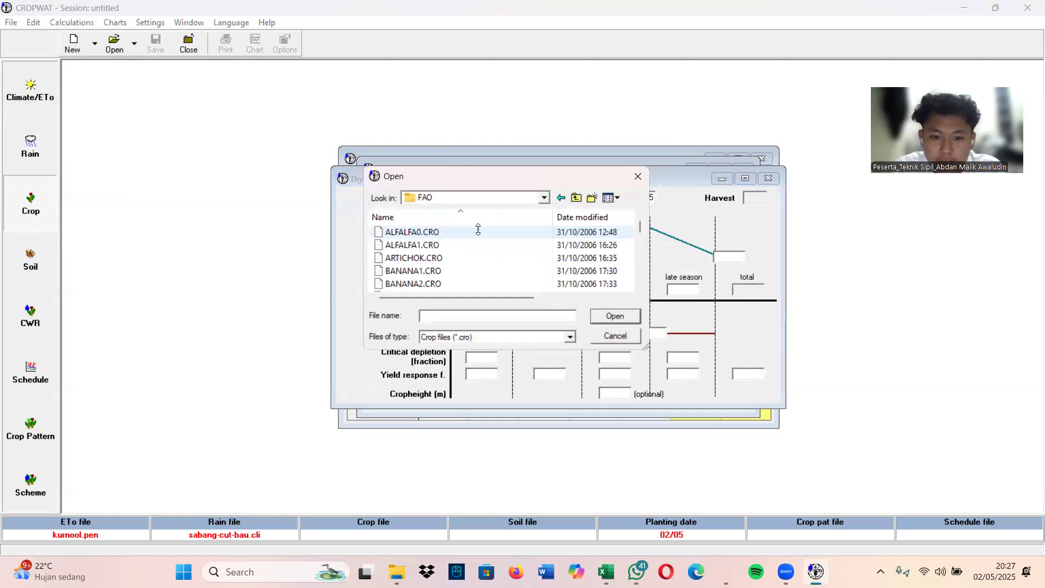
pyautogui.scroll(-1, 529, 243)
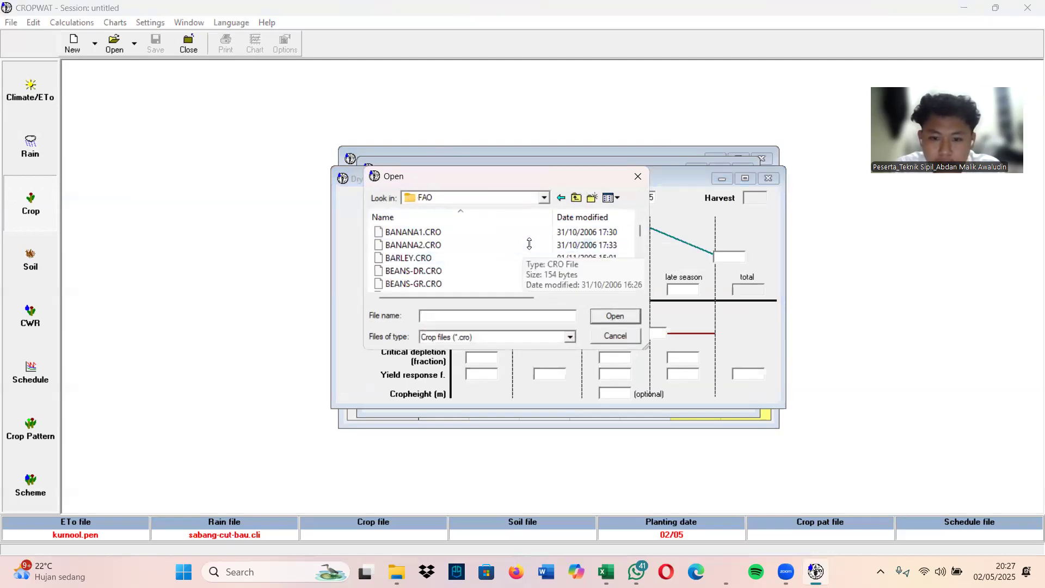
pyautogui.scroll(-4, 529, 244)
pyautogui.scroll(-3, 529, 244)
pyautogui.scroll(1, 529, 242)
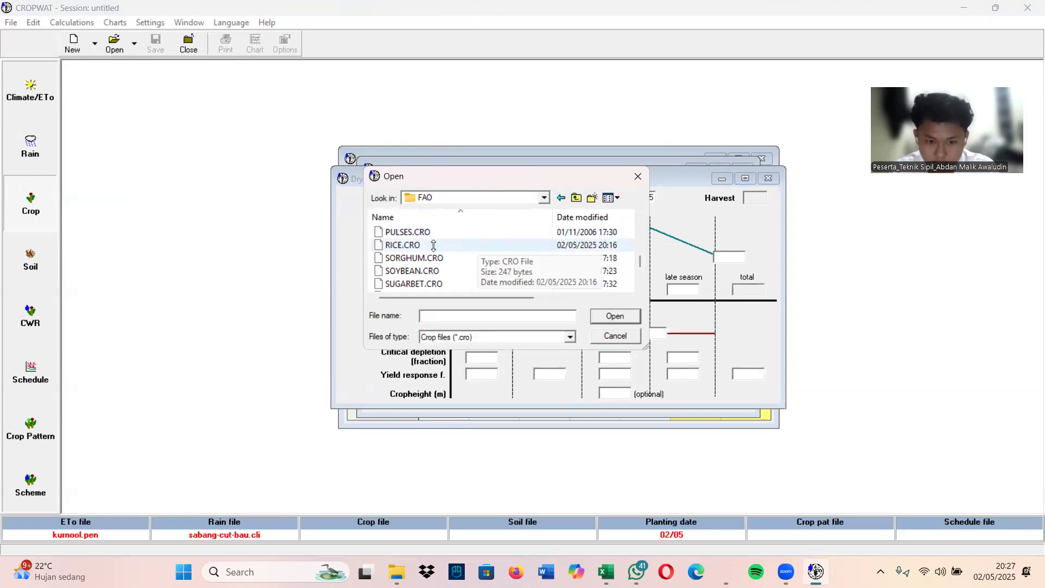
pyautogui.doubleClick(405, 246)
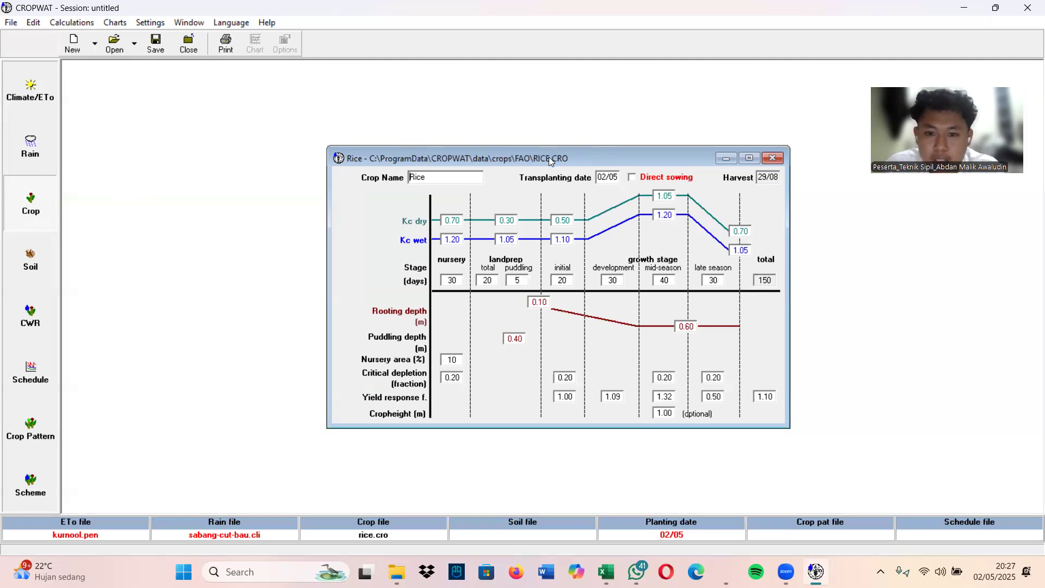
pyautogui.moveTo(548, 155); pyautogui.dragTo(549, 136)
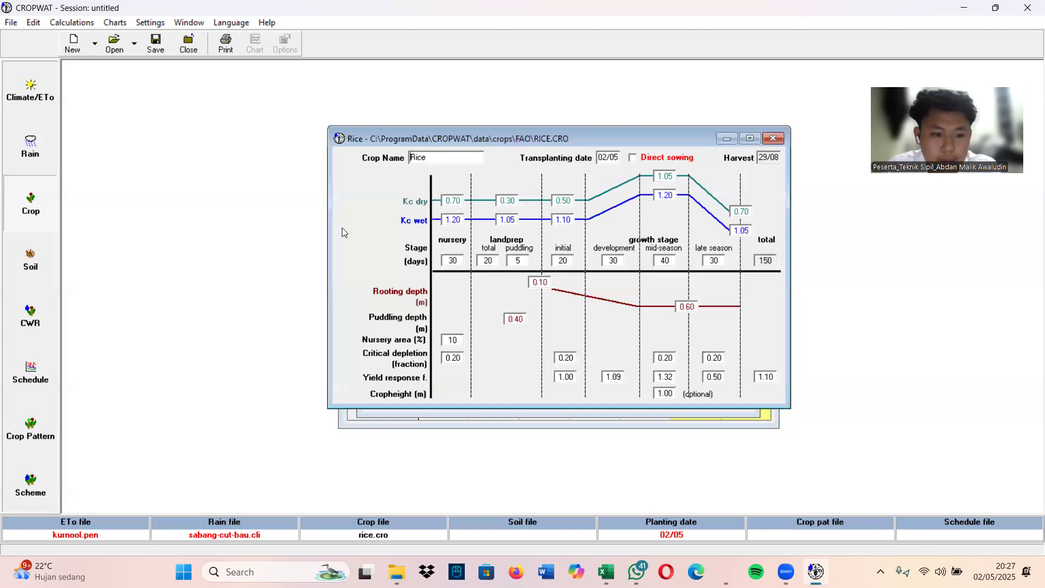
# Load BLACK CLAY SOIL.SOI as the soil data and calculate the crop water requirements
pyautogui.click(26, 260)
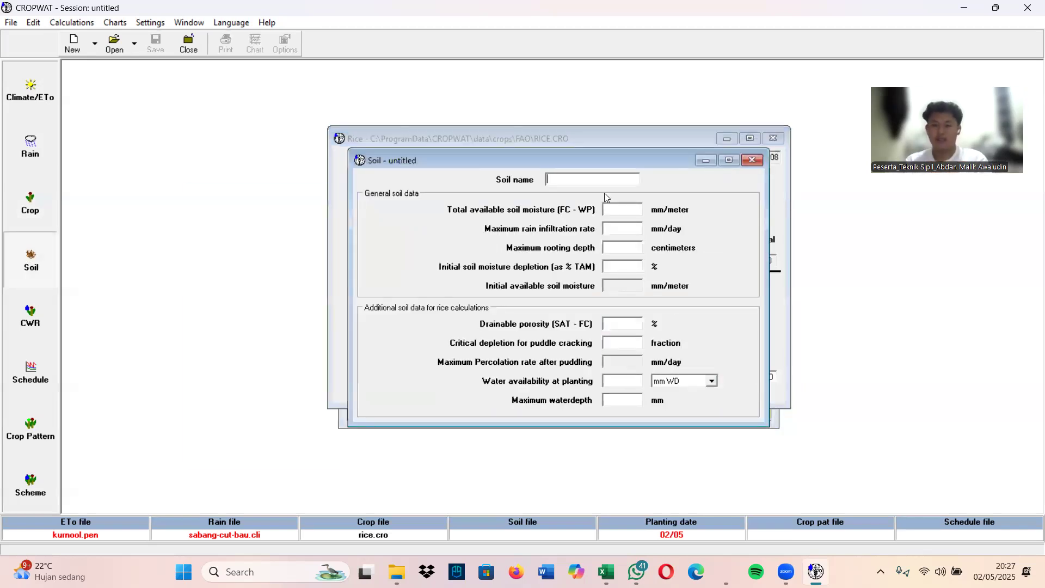
pyautogui.click(114, 42)
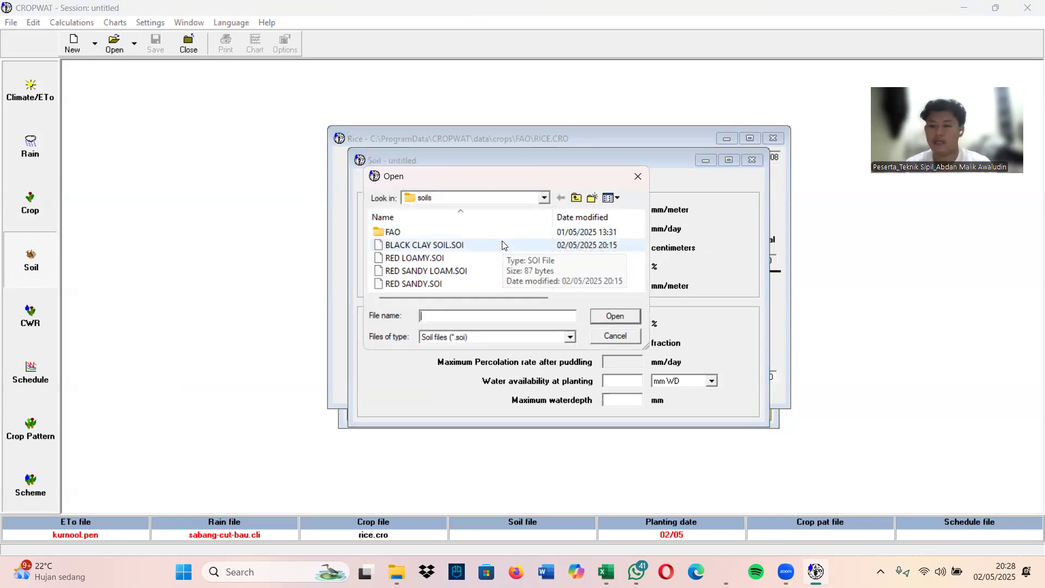
pyautogui.doubleClick(446, 246)
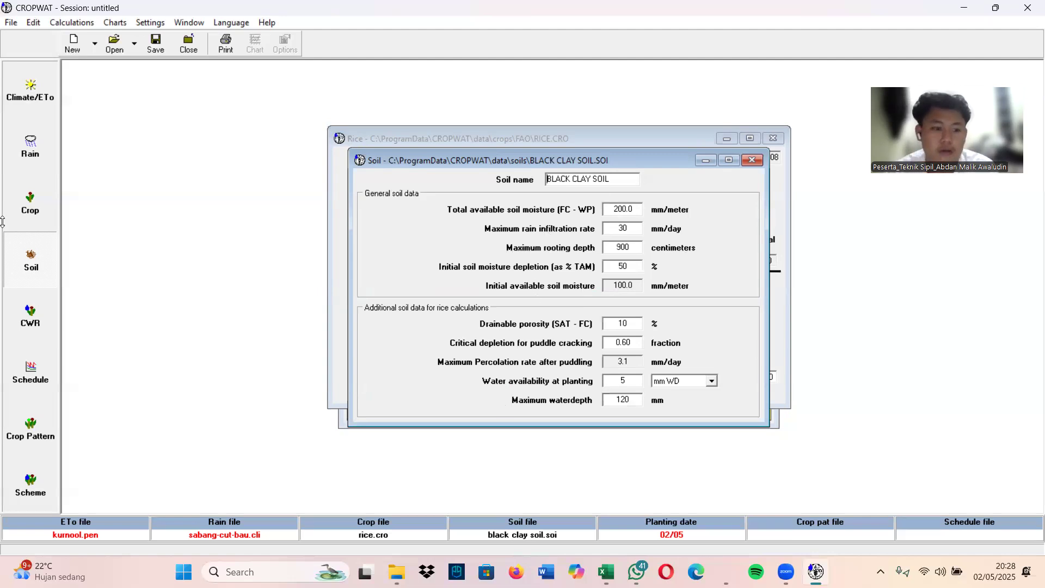
pyautogui.click(31, 317)
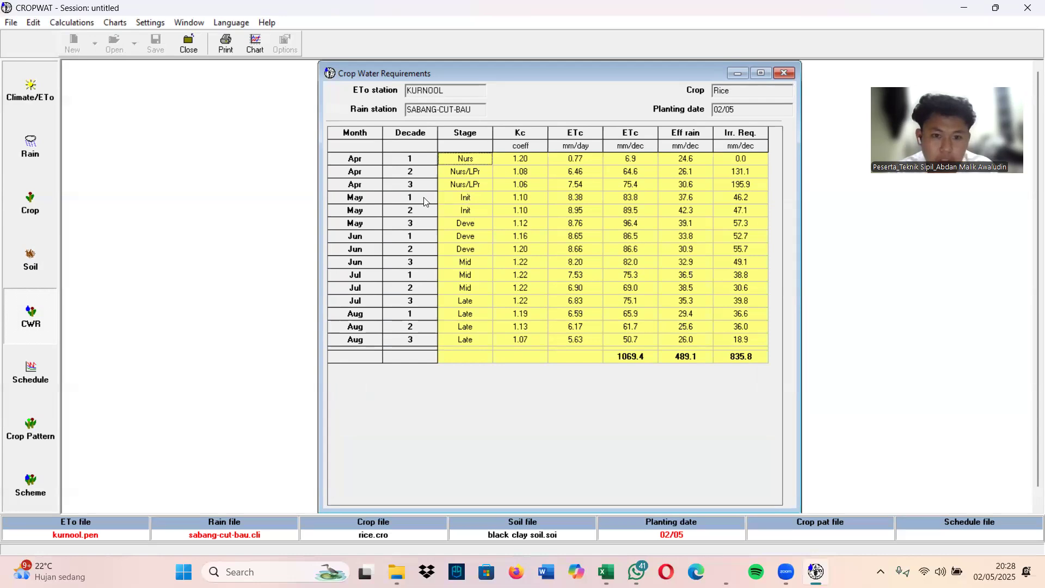
# Calculate the rice irrigation schedule and load RICE.CRO from the FAO folder as the first crop of a new cropping pattern
pyautogui.click(26, 369)
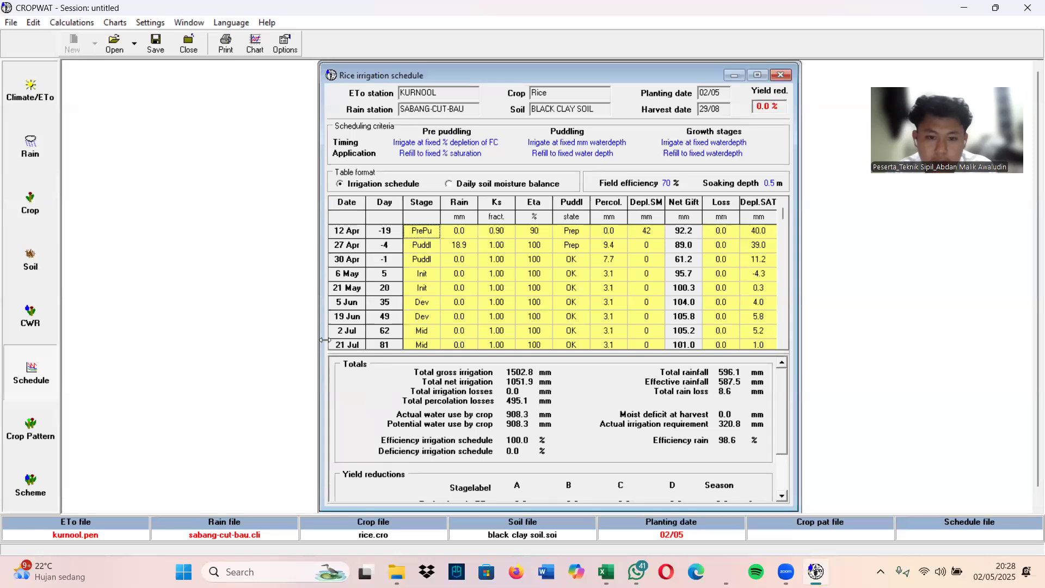
pyautogui.click(28, 431)
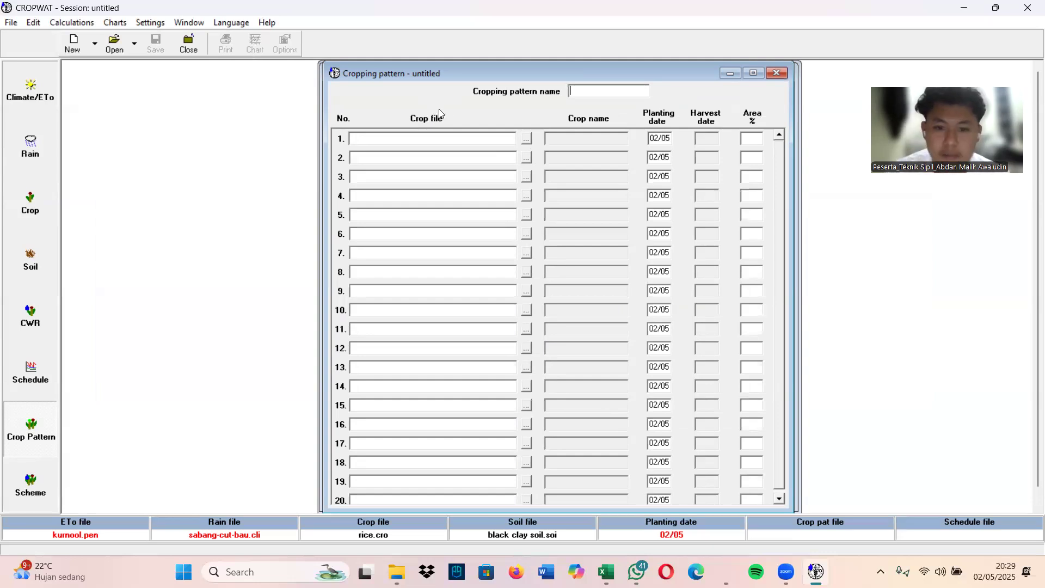
pyautogui.click(526, 140)
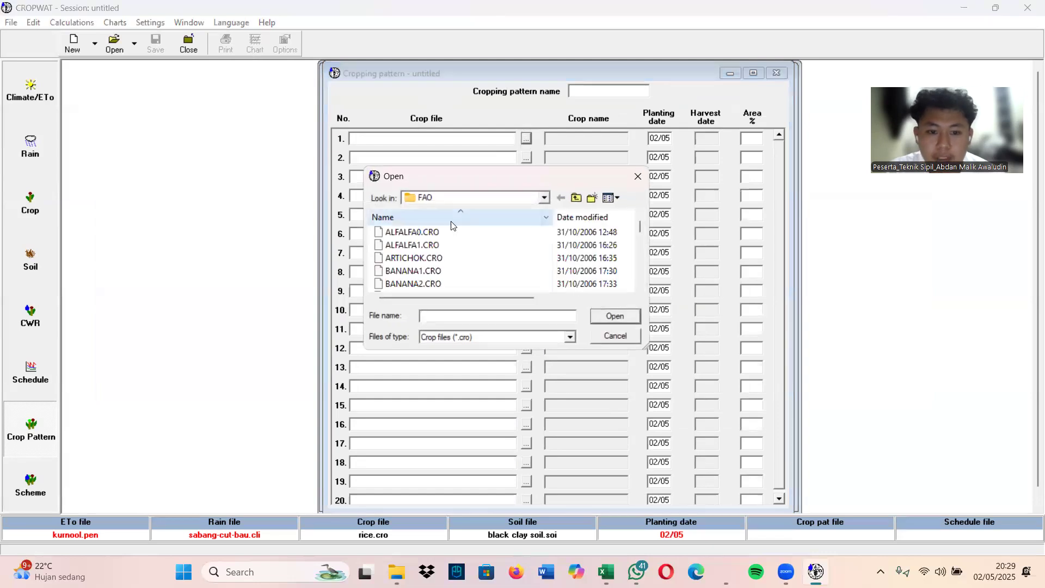
pyautogui.scroll(-5, 468, 254)
pyautogui.scroll(-3, 455, 256)
pyautogui.scroll(1, 455, 257)
pyautogui.click(443, 245)
pyautogui.click(625, 321)
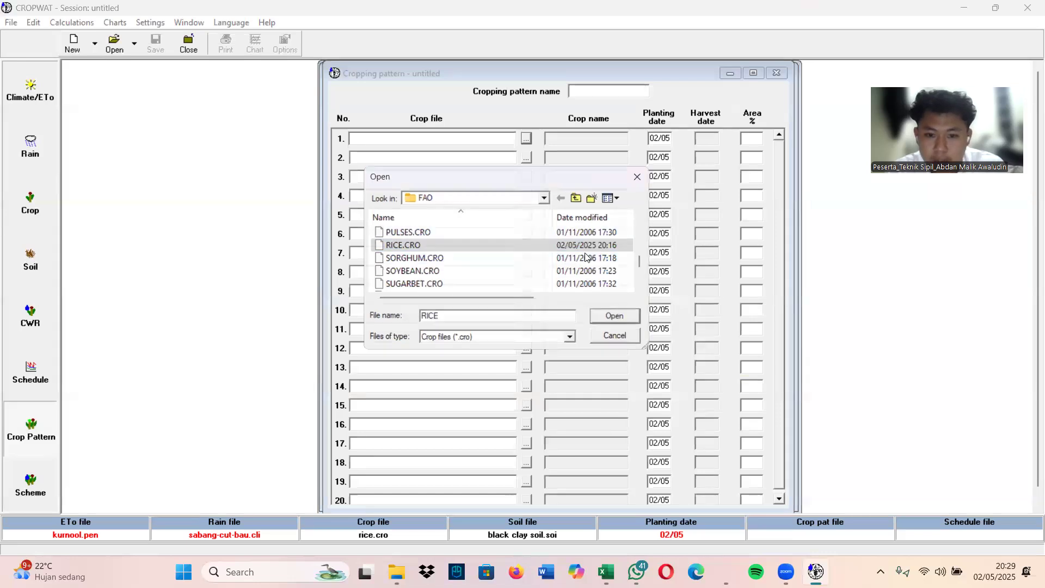
# Load RICE.CRO from the FAO folder as the second crop of the cropping pattern
pyautogui.click(525, 157)
pyautogui.scroll(-10, 459, 252)
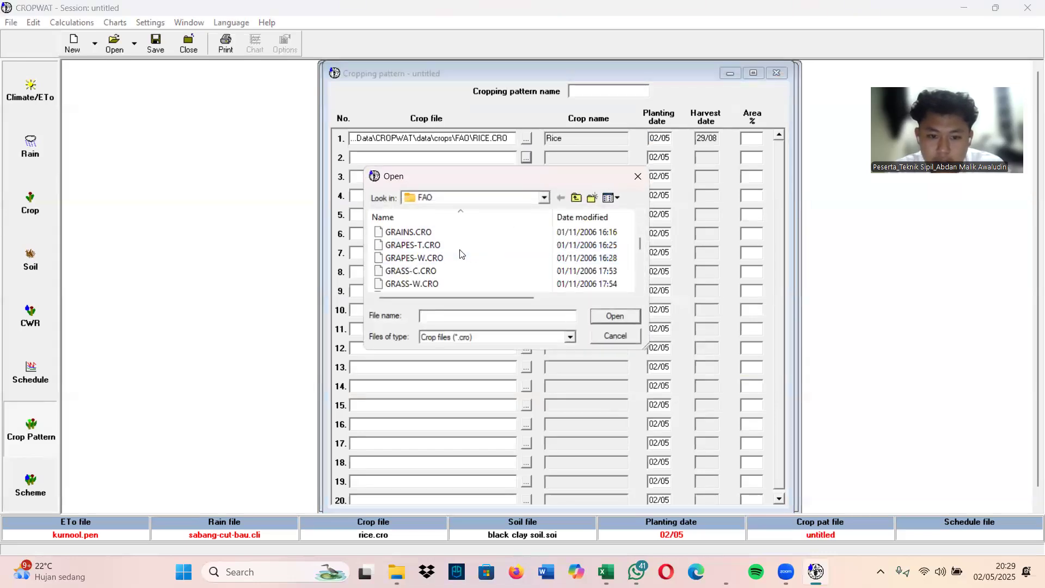
pyautogui.scroll(4, 460, 252)
pyautogui.scroll(-1, 459, 250)
pyautogui.scroll(7, 457, 249)
pyautogui.scroll(4, 456, 249)
pyautogui.scroll(-6, 454, 249)
pyautogui.scroll(3, 452, 248)
pyautogui.scroll(-3, 452, 248)
pyautogui.scroll(-1, 453, 248)
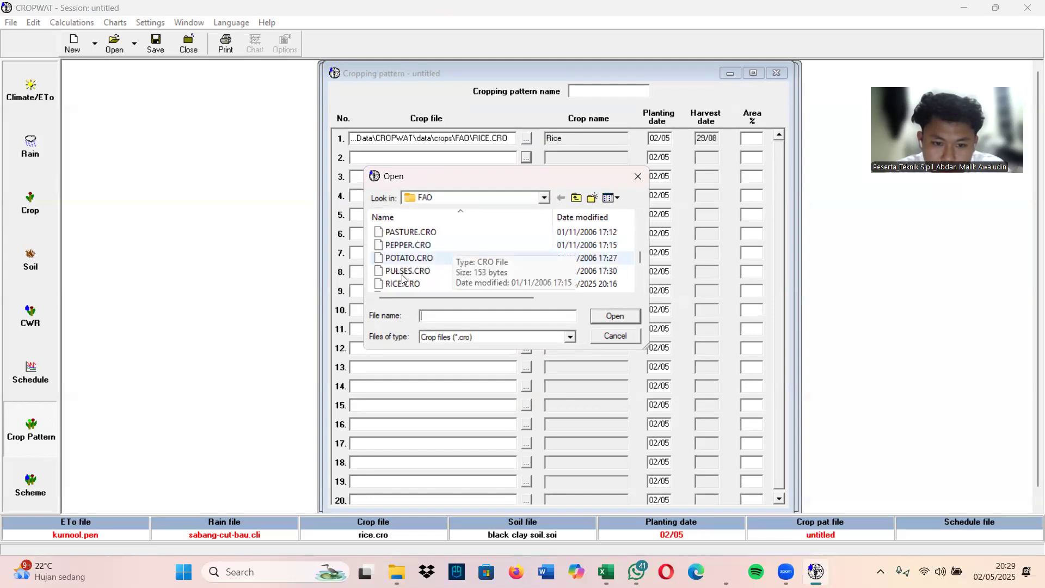
pyautogui.click(436, 283)
pyautogui.click(615, 315)
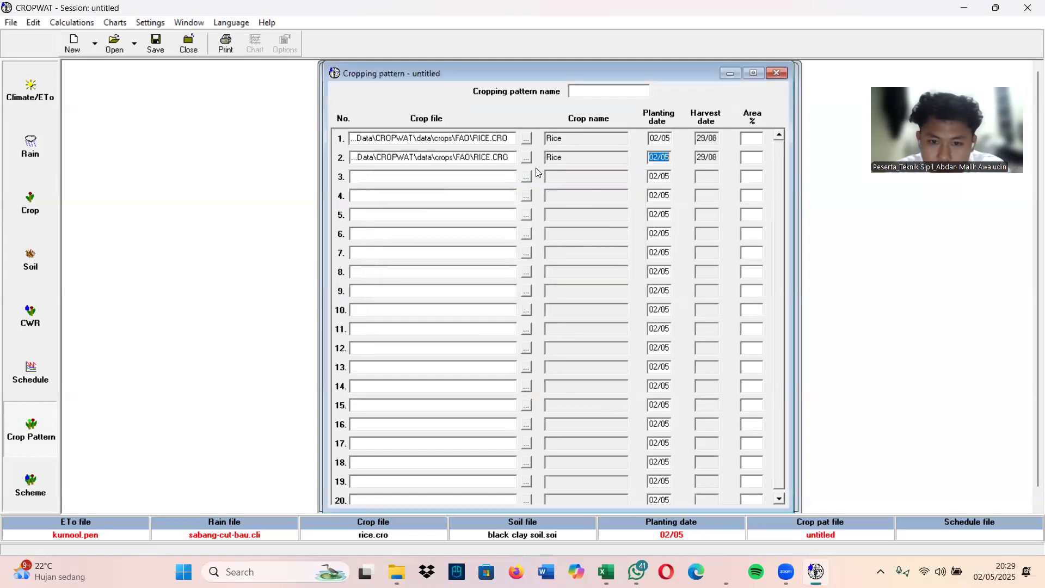
# Load GRONDNUT.CRO from the FAO folder as the third crop of the cropping pattern
pyautogui.click(526, 177)
pyautogui.scroll(-6, 456, 259)
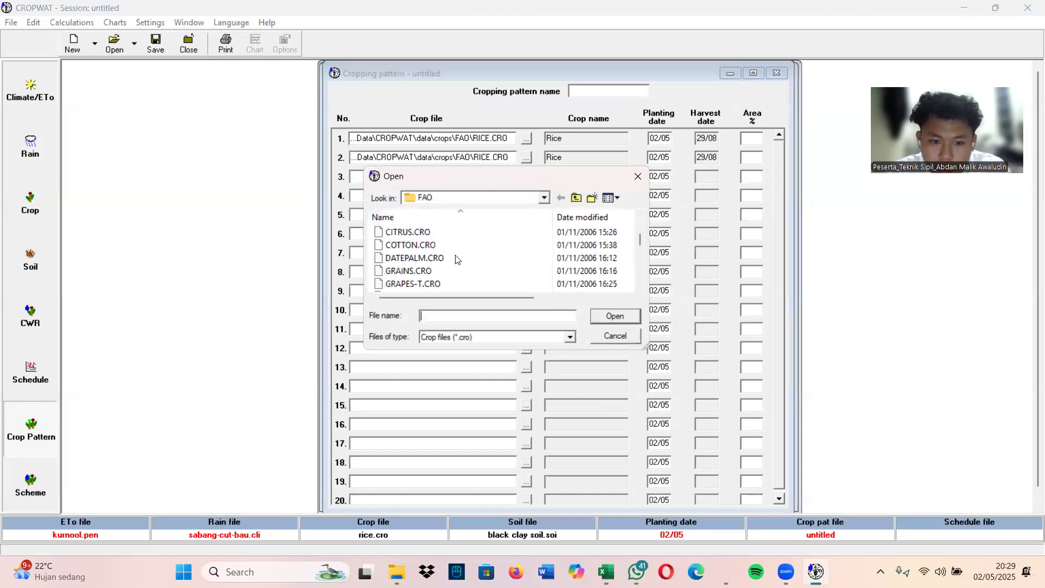
pyautogui.scroll(1, 456, 259)
pyautogui.click(457, 259)
pyautogui.click(614, 315)
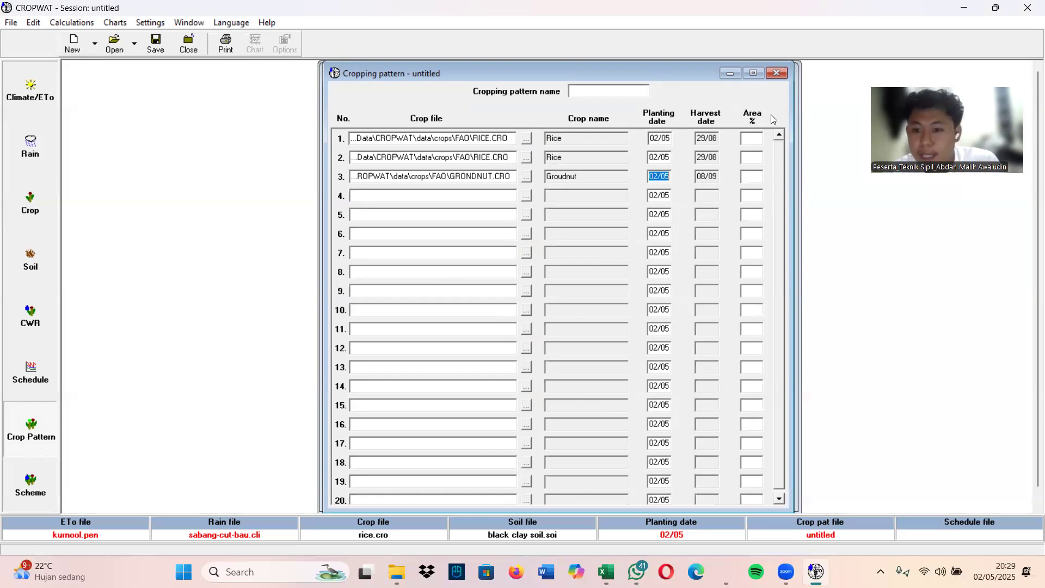
# Set the crop areas to 35% for each of the two rice crops and 30% for the groundnut
pyautogui.click(750, 137)
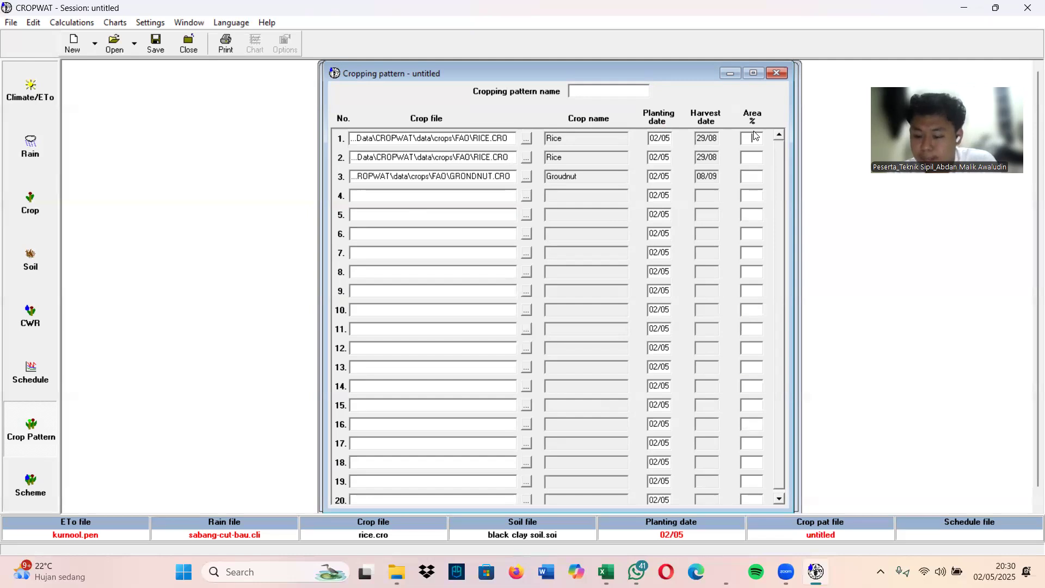
pyautogui.click(752, 138)
pyautogui.write('35')
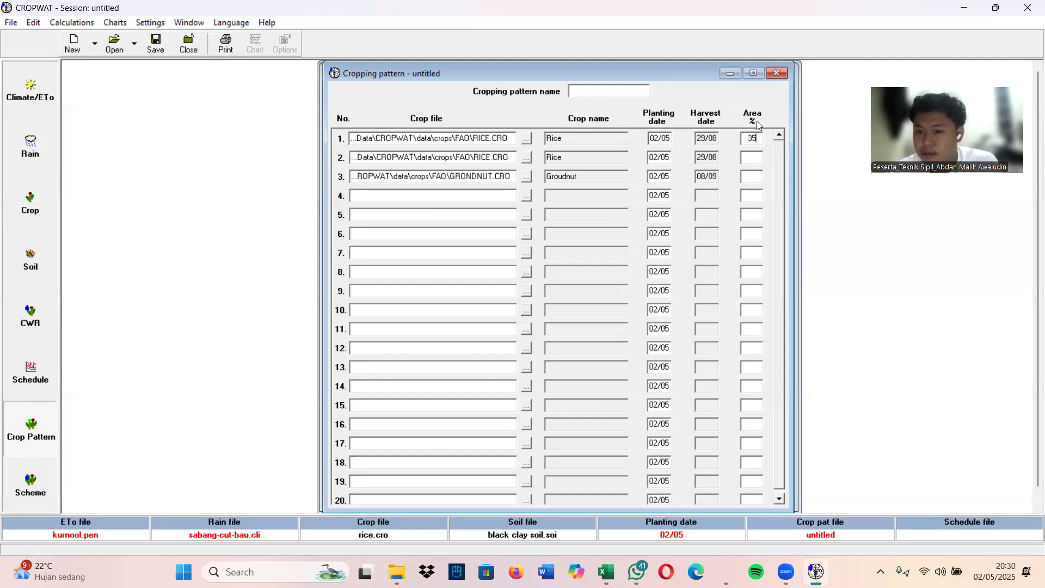
pyautogui.click(751, 156)
pyautogui.write('35')
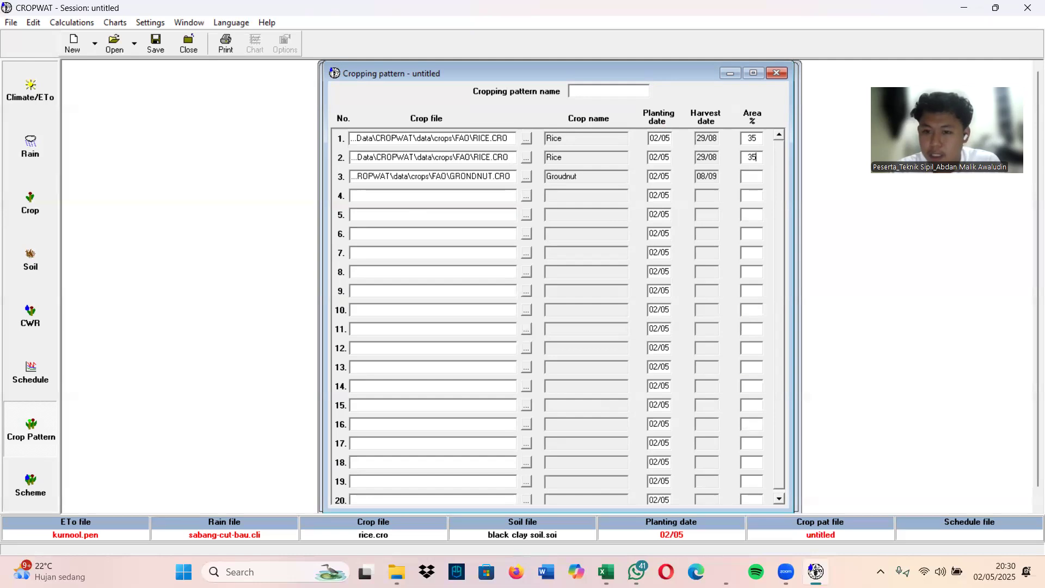
pyautogui.click(751, 175)
pyautogui.write('3')
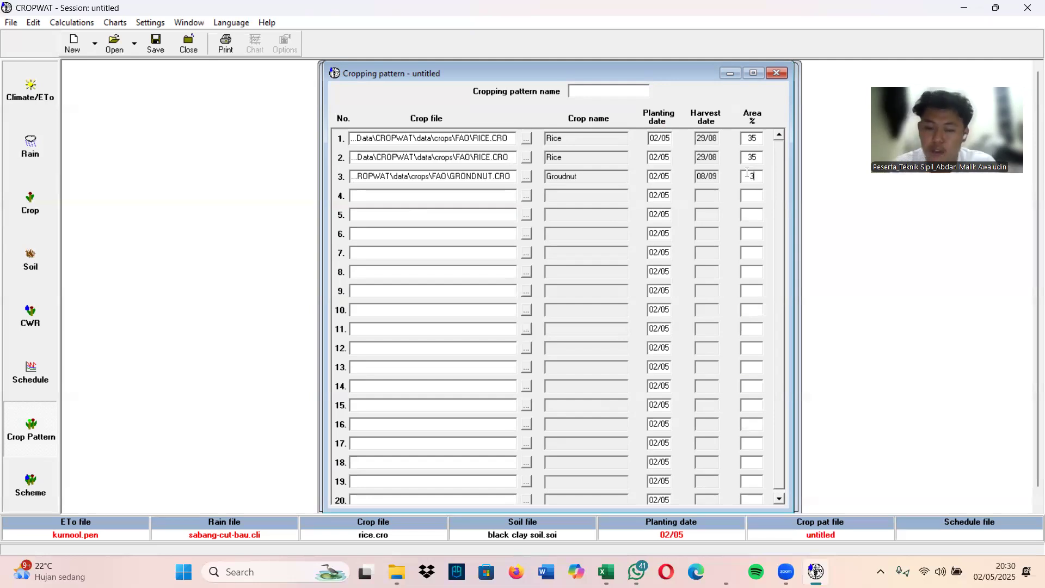
pyautogui.write('0')
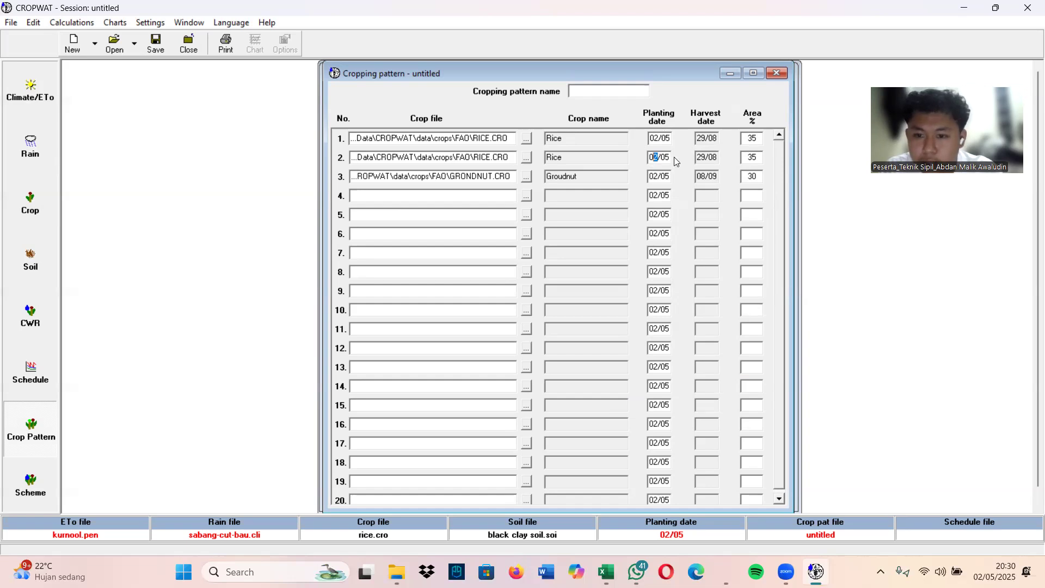
# Set the planting date of the second rice crop to 08/09
pyautogui.click(670, 157)
pyautogui.write('9')
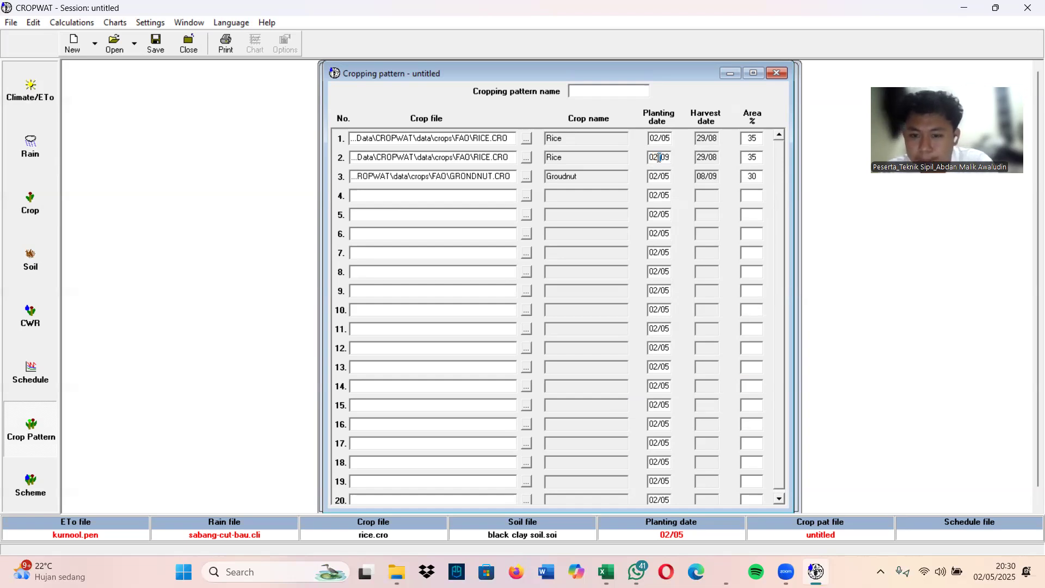
pyautogui.click(659, 157)
pyautogui.write('8')
pyautogui.press('Tab')
pyautogui.click(715, 162)
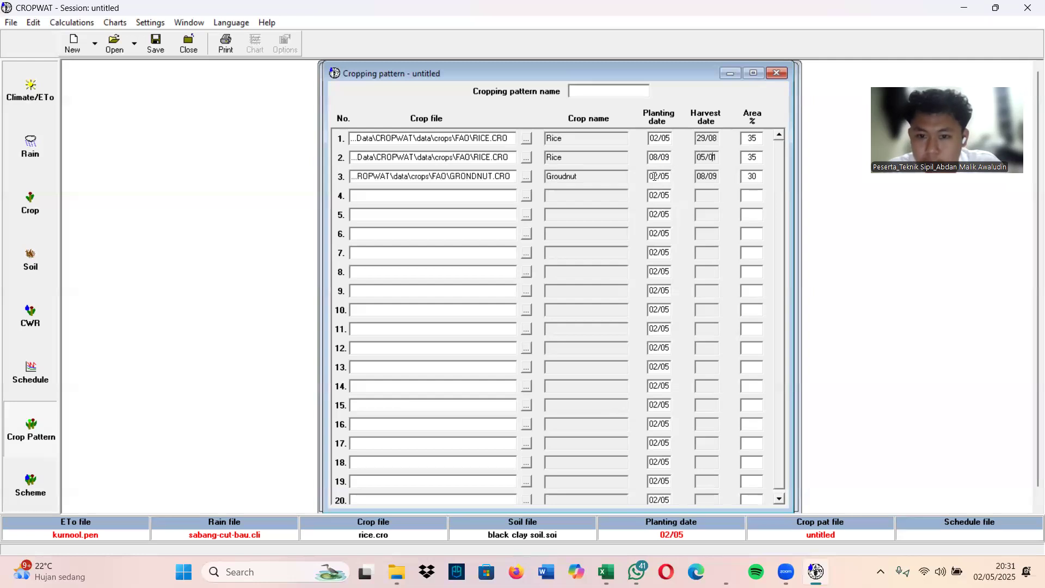
# Set the planting date of the groundnut crop to 02/02
pyautogui.moveTo(653, 176); pyautogui.dragTo(658, 152)
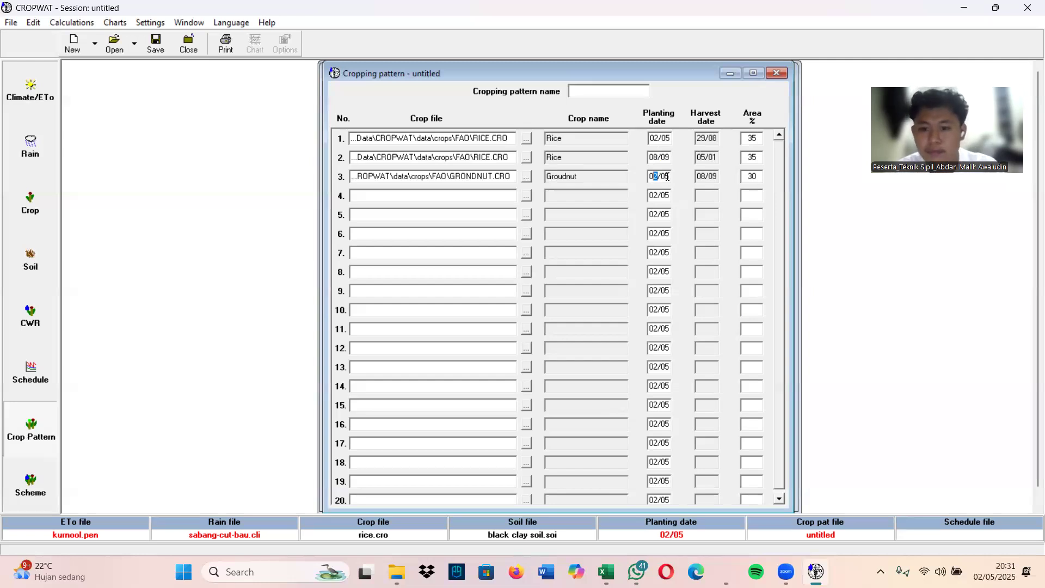
pyautogui.click(664, 176)
pyautogui.write('2')
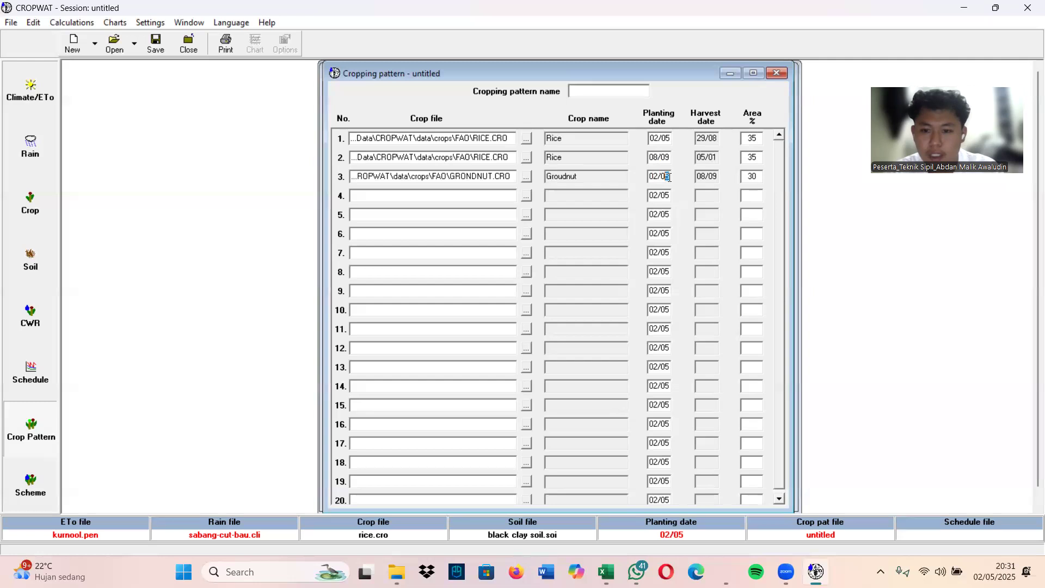
pyautogui.press('Tab')
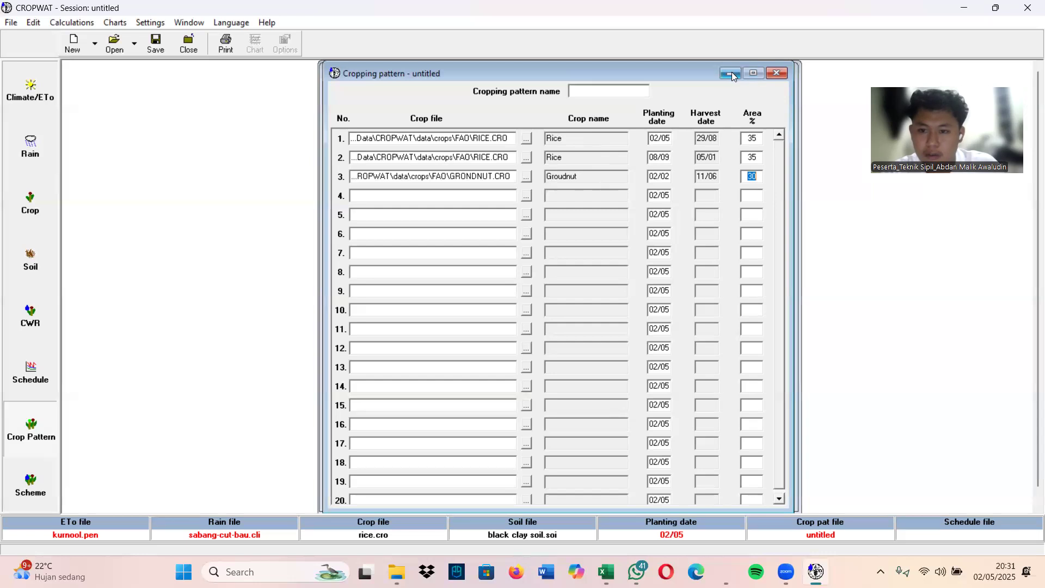
# Calculate the scheme supply for the cropping pattern and check it against the crop water requirements table
pyautogui.click(31, 486)
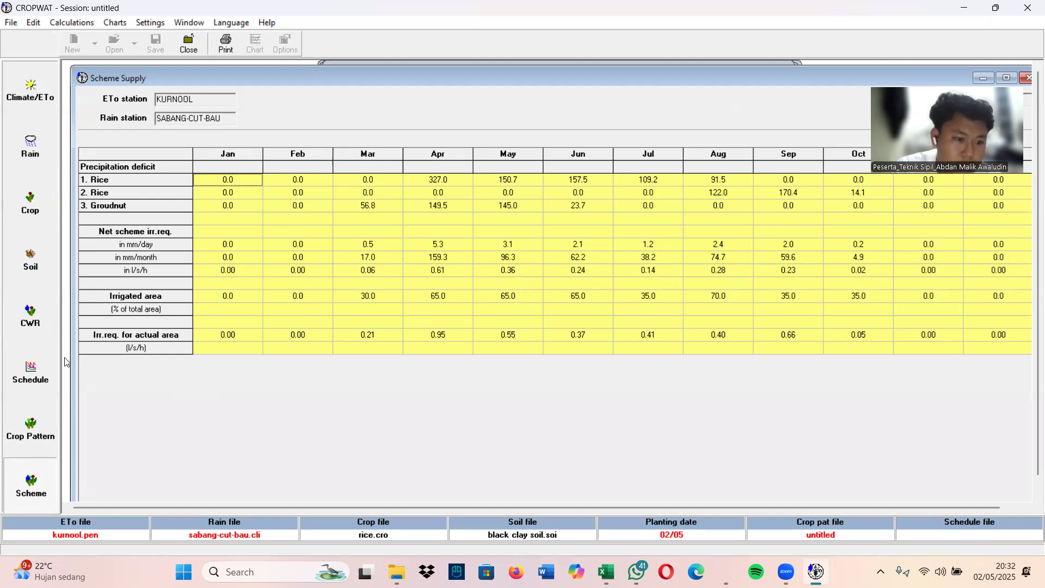
pyautogui.click(42, 321)
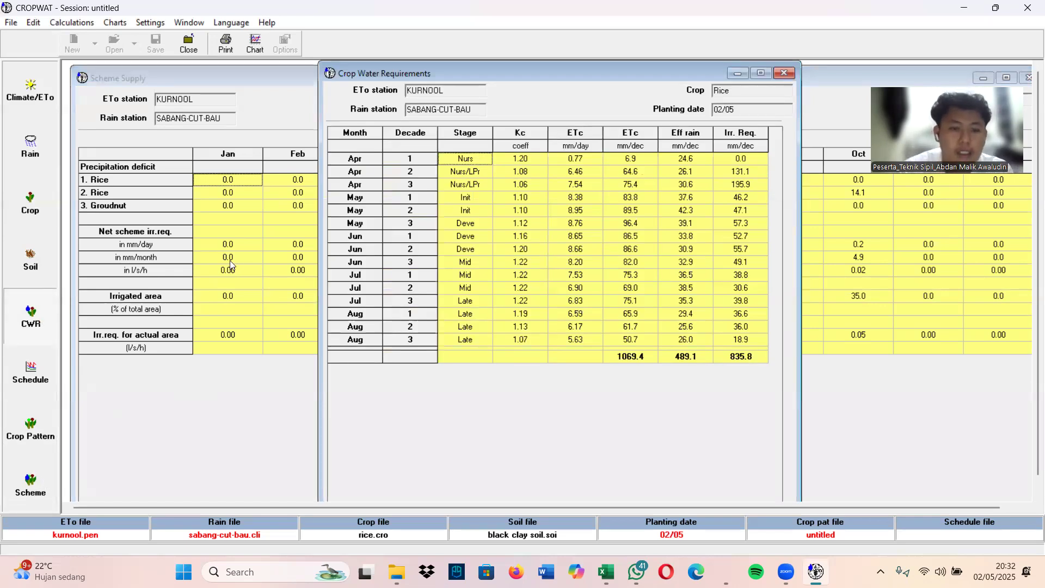
pyautogui.click(28, 468)
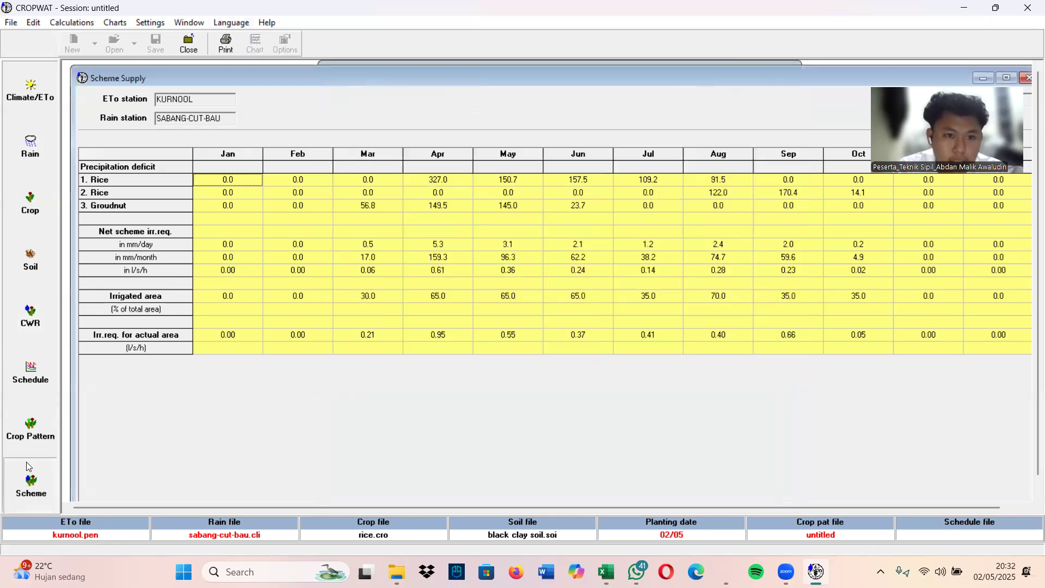
# Chart the rice irrigation schedule and display the graph as 3D bars
pyautogui.click(30, 427)
pyautogui.click(31, 373)
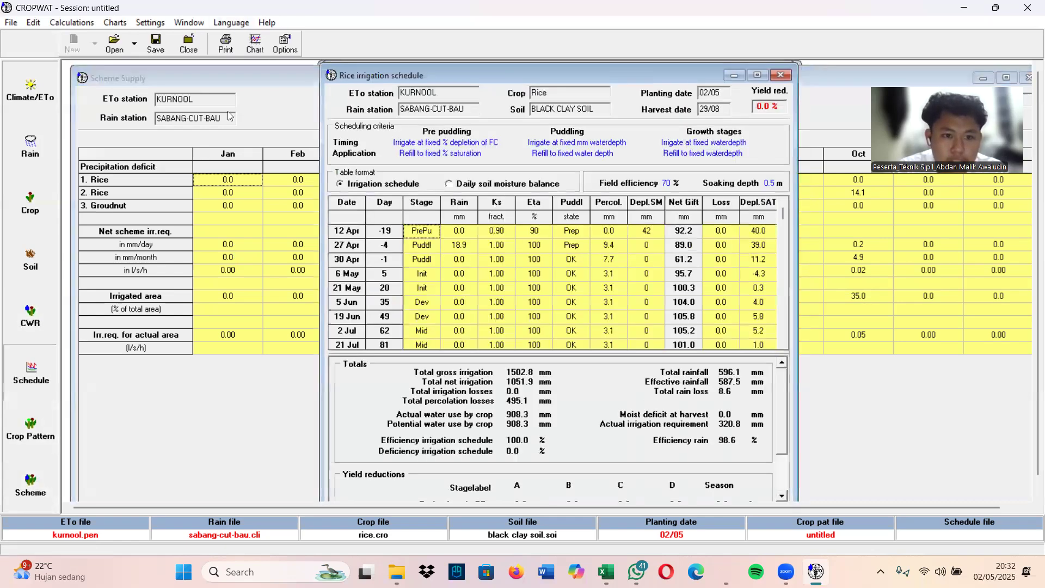
pyautogui.click(254, 48)
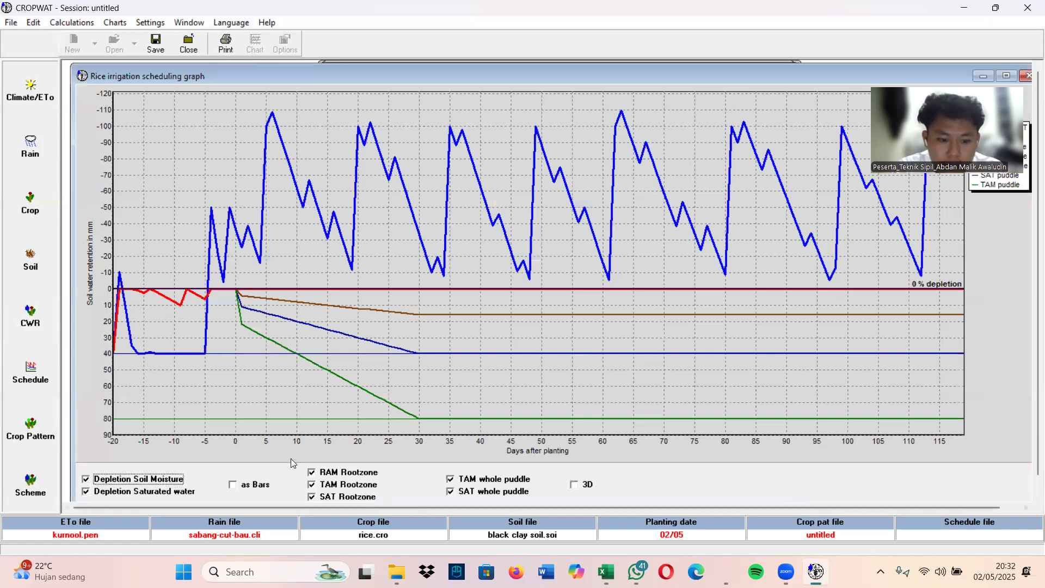
pyautogui.click(233, 484)
pyautogui.click(573, 485)
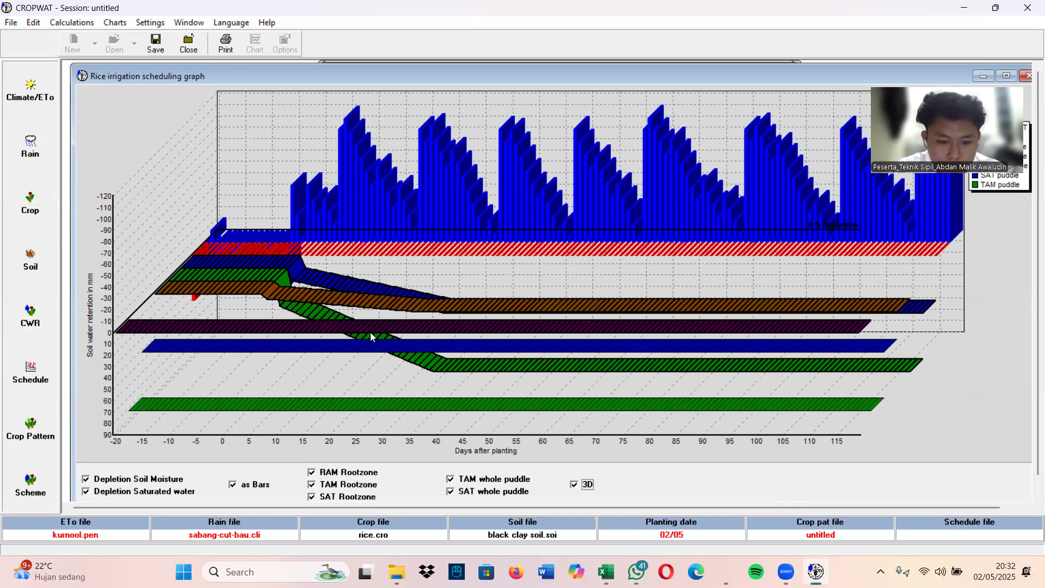
# Chart the crop water requirements in 3D, with ET crop shown as bars alongside the irrigation requirements
pyautogui.click(45, 326)
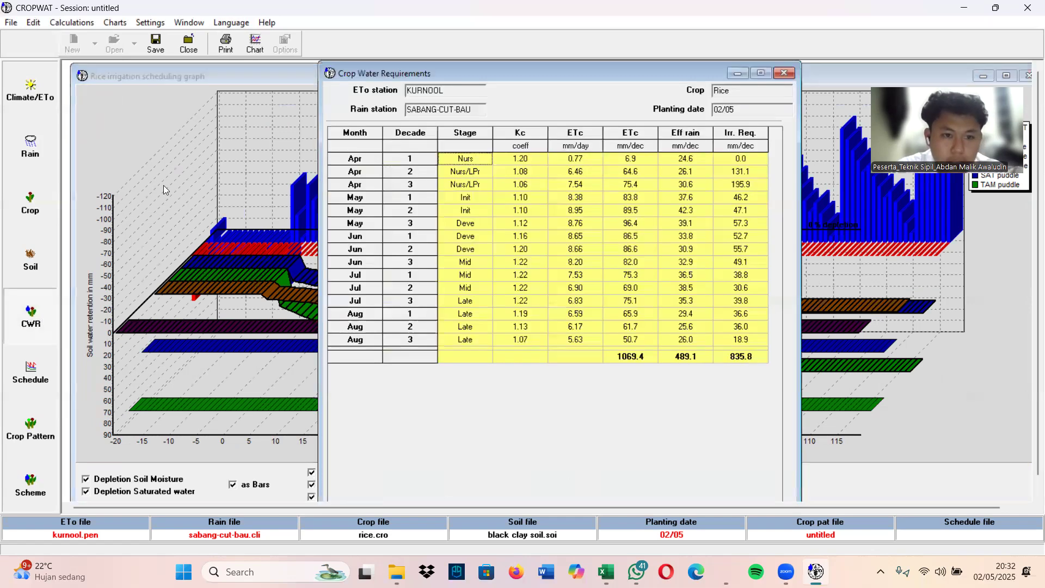
pyautogui.click(260, 49)
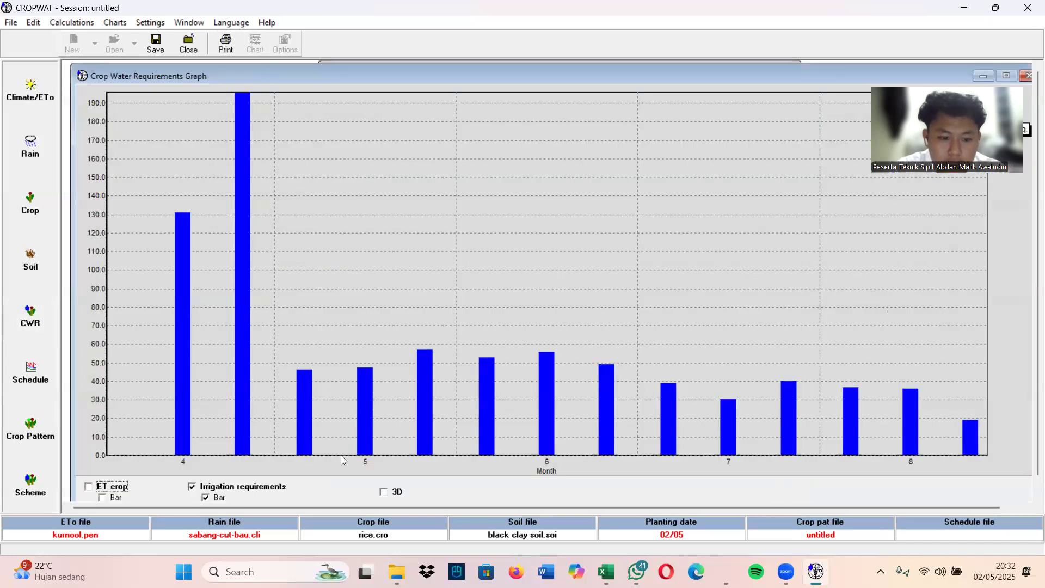
pyautogui.click(383, 492)
pyautogui.click(101, 498)
pyautogui.click(87, 487)
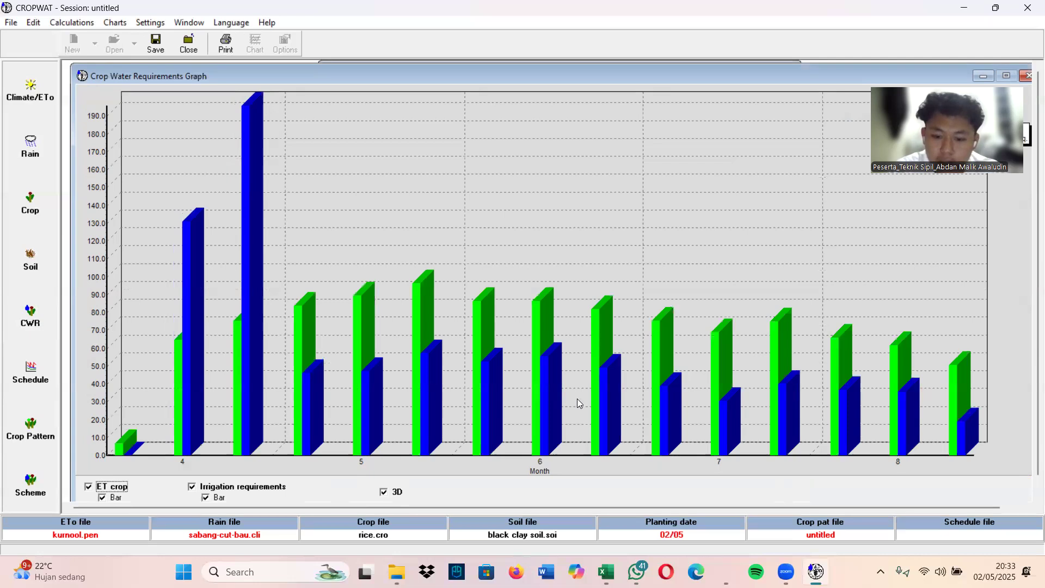
# Chart the monthly rain and effective rain in 3D, and include the ETo data in the same chart
pyautogui.click(43, 253)
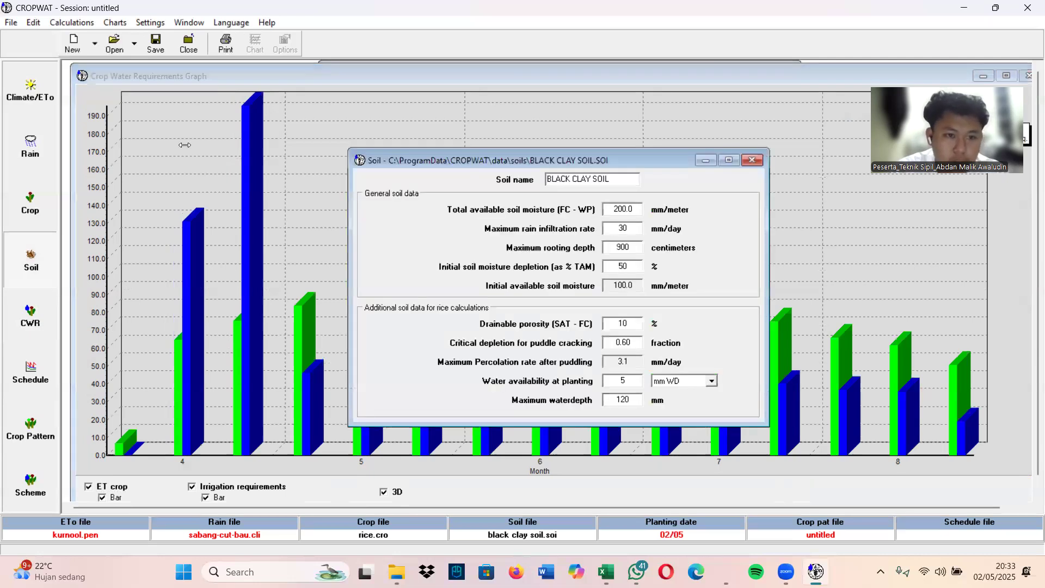
pyautogui.click(30, 146)
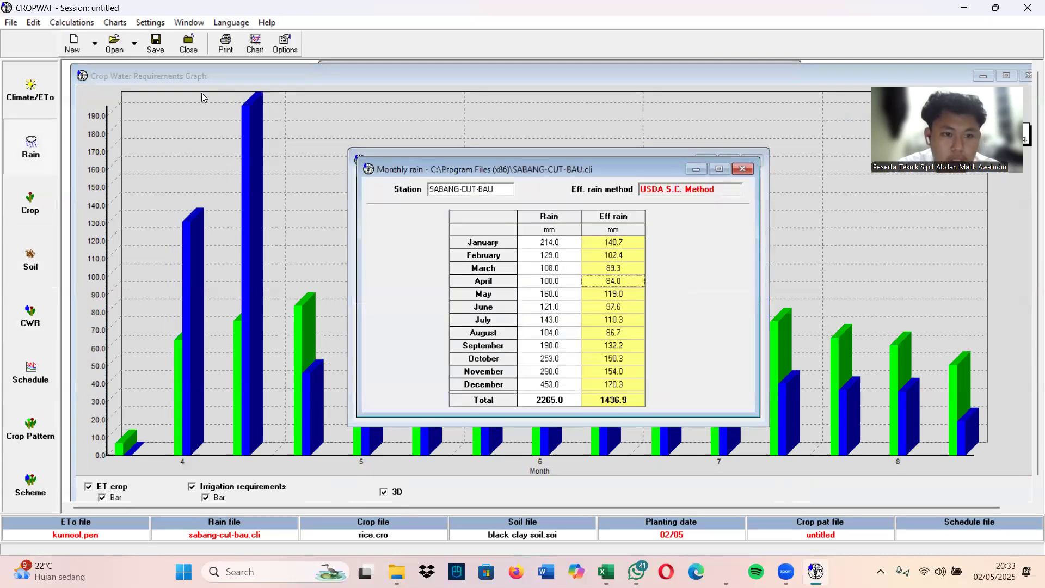
pyautogui.click(696, 169)
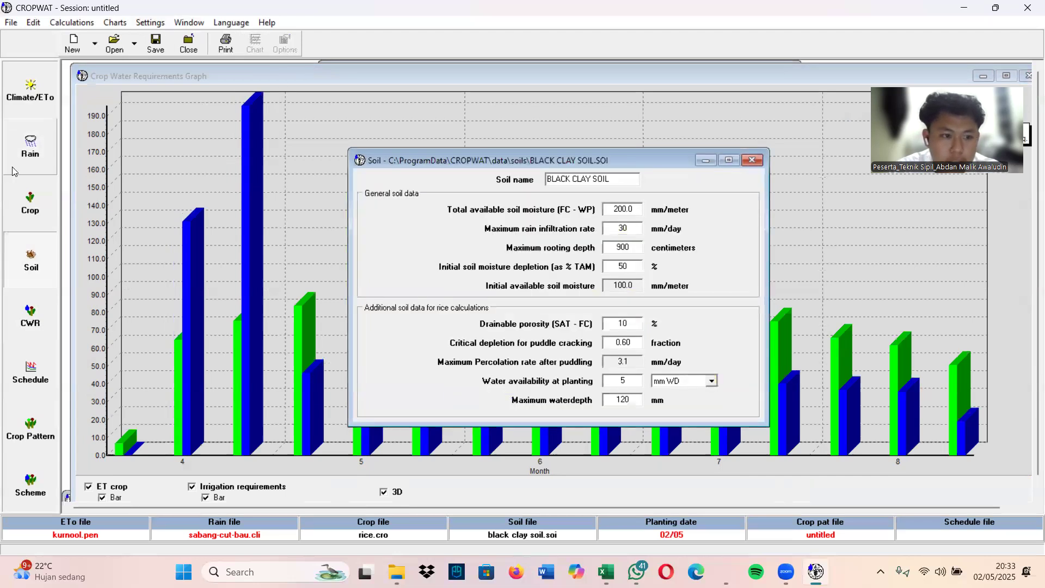
pyautogui.click(36, 146)
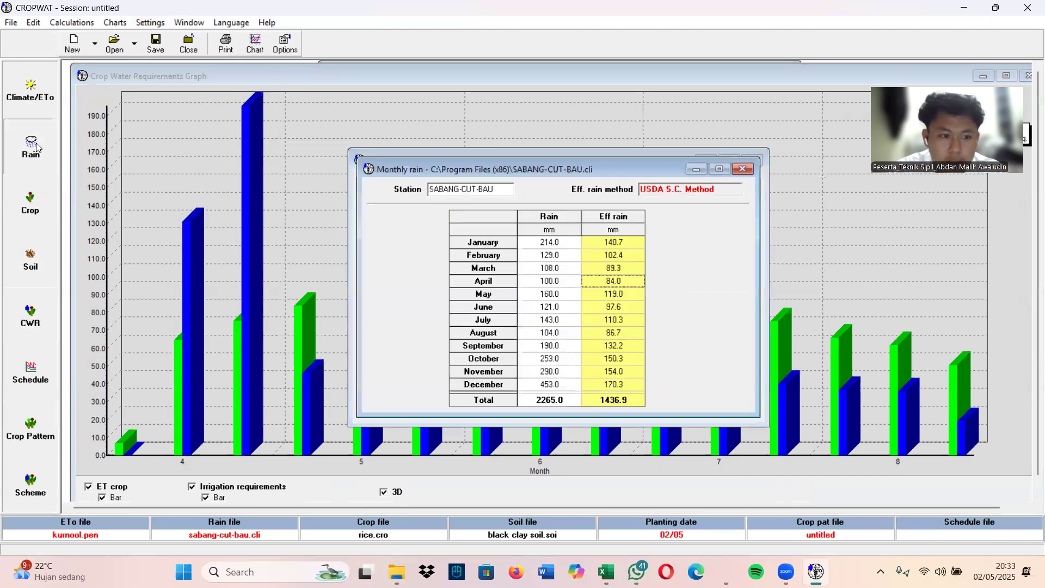
pyautogui.click(259, 44)
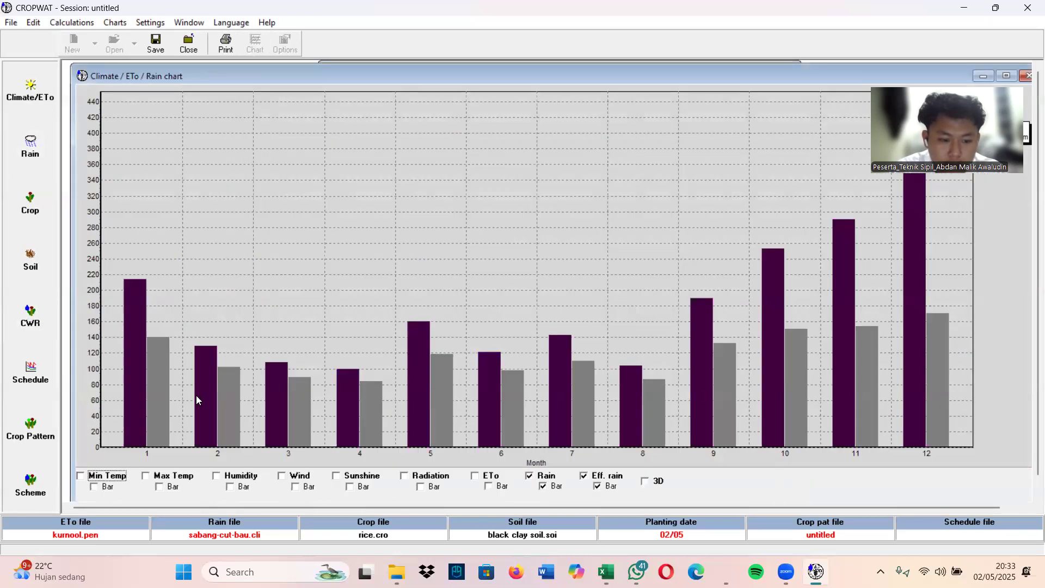
pyautogui.click(645, 481)
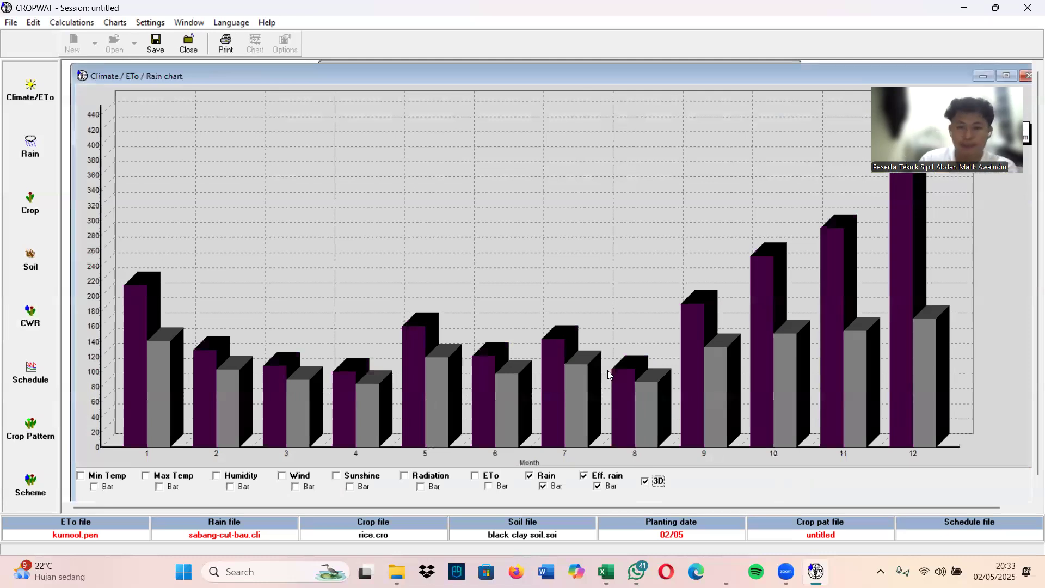
pyautogui.click(30, 92)
pyautogui.click(255, 43)
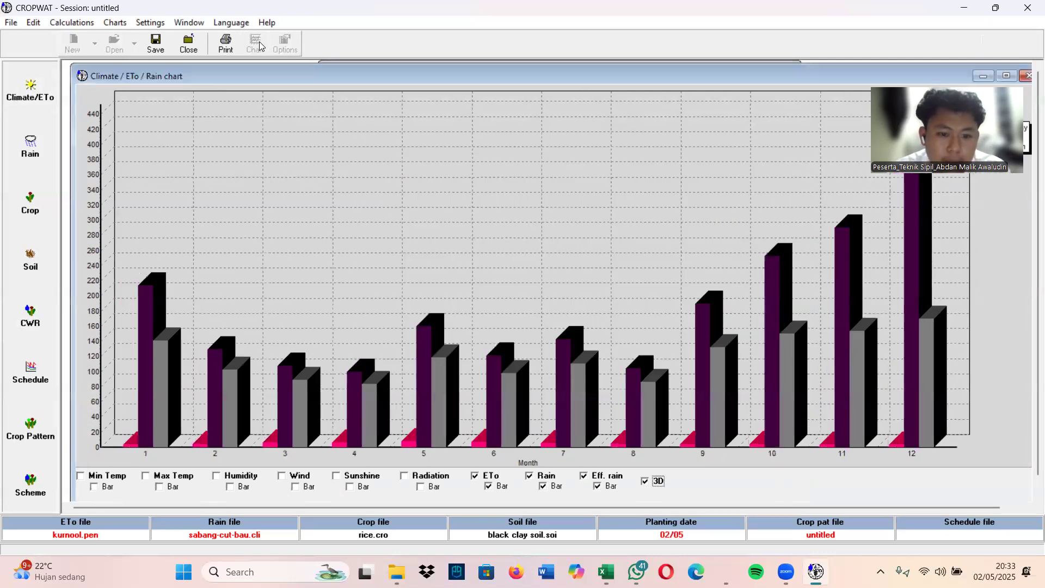